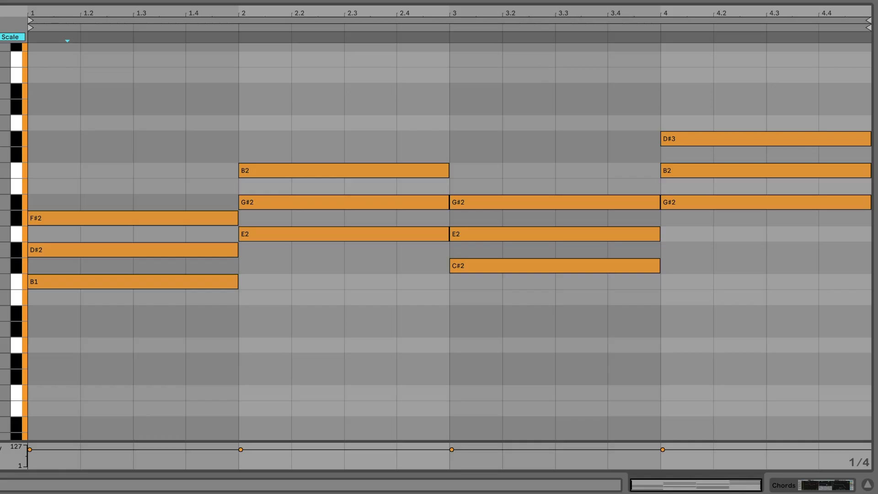
# Play the chord progression, and copy the four-bar Chords clip onto the Midi Bass track at bar 1
pyautogui.press('space')
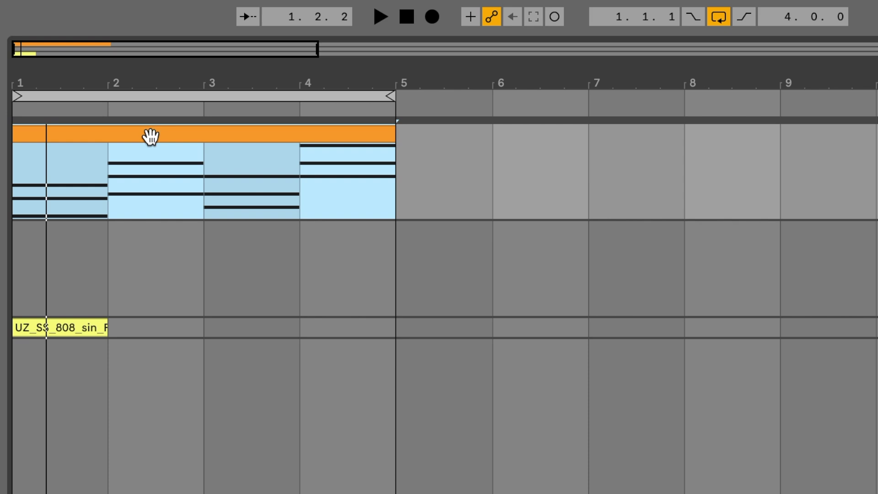
pyautogui.moveTo(150, 135); pyautogui.dragTo(149, 263)
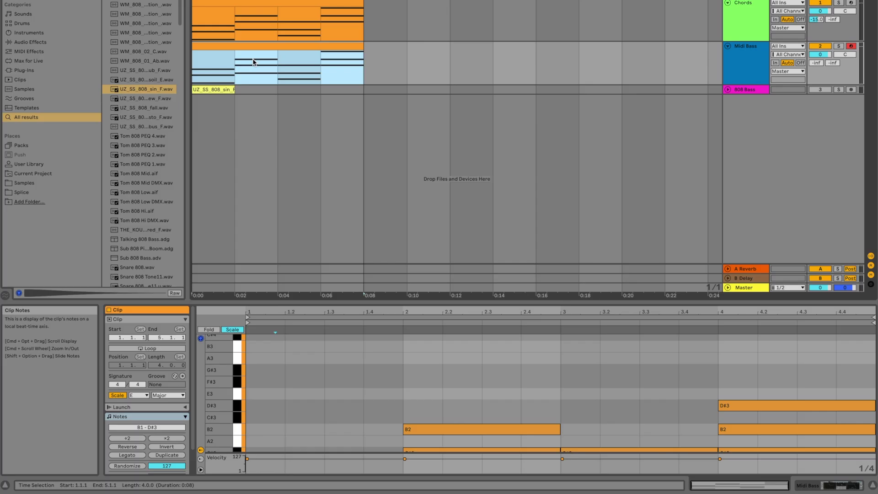
# Delete the upper chord notes in the Midi Bass clip, leaving only the root notes B1, E2, C#2 and G#2
pyautogui.scroll(-5, 339, 372)
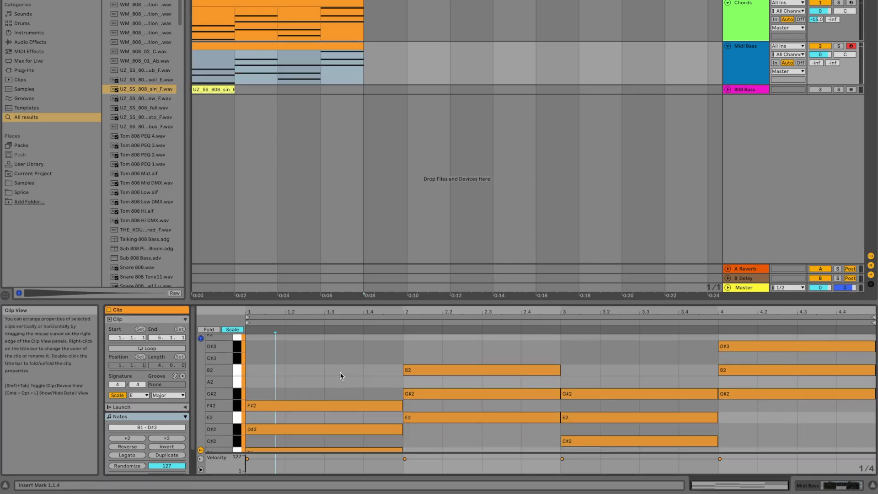
pyautogui.moveTo(342, 354); pyautogui.dragTo(340, 414)
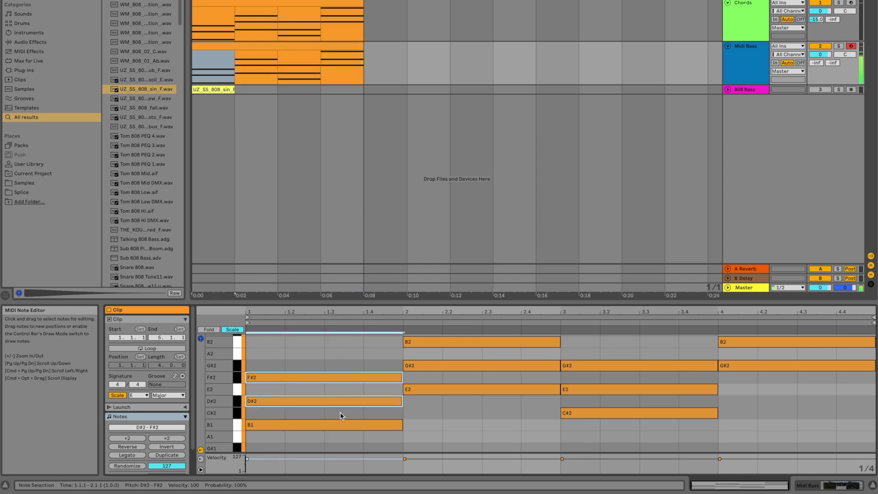
pyautogui.press('Delete')
pyautogui.moveTo(380, 366); pyautogui.dragTo(469, 303)
pyautogui.press('Delete')
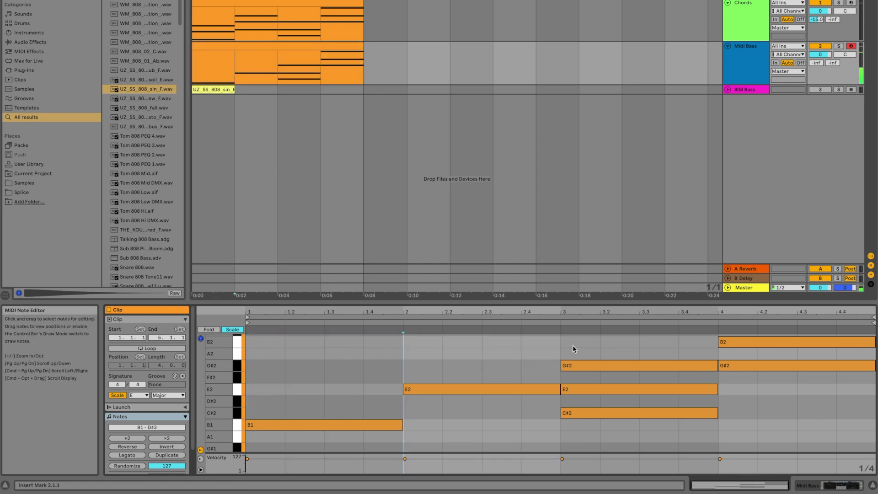
pyautogui.moveTo(572, 345); pyautogui.dragTo(574, 391)
pyautogui.press('Delete')
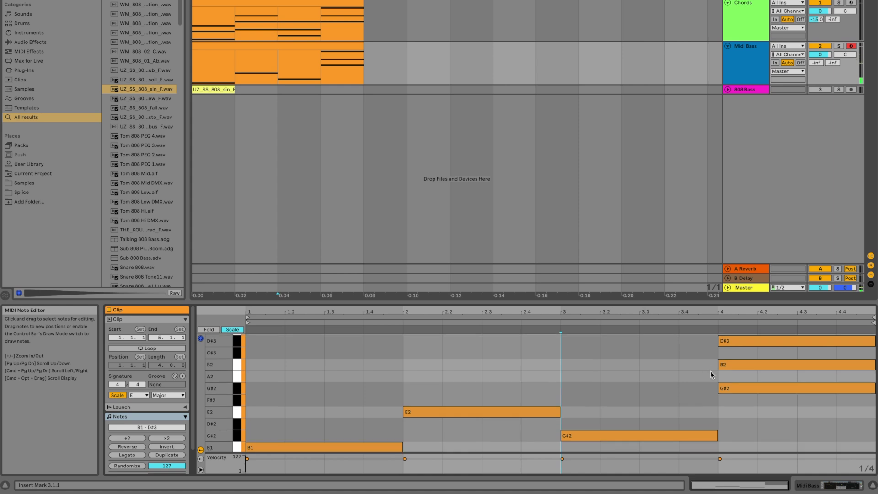
pyautogui.moveTo(721, 368); pyautogui.dragTo(719, 341)
pyautogui.press('Delete')
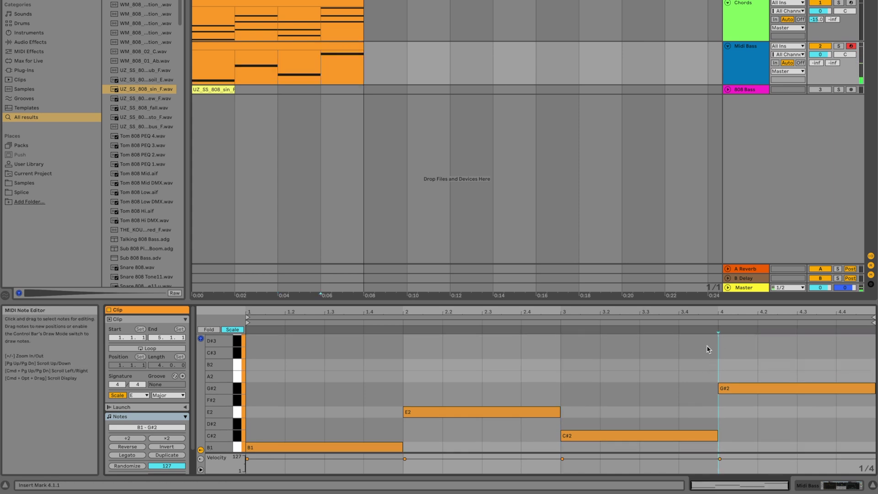
# Transpose all the root notes in the Midi Bass clip down one octave and show the clip in an enlarged note editor
pyautogui.hotkey('ctrl', 'a')
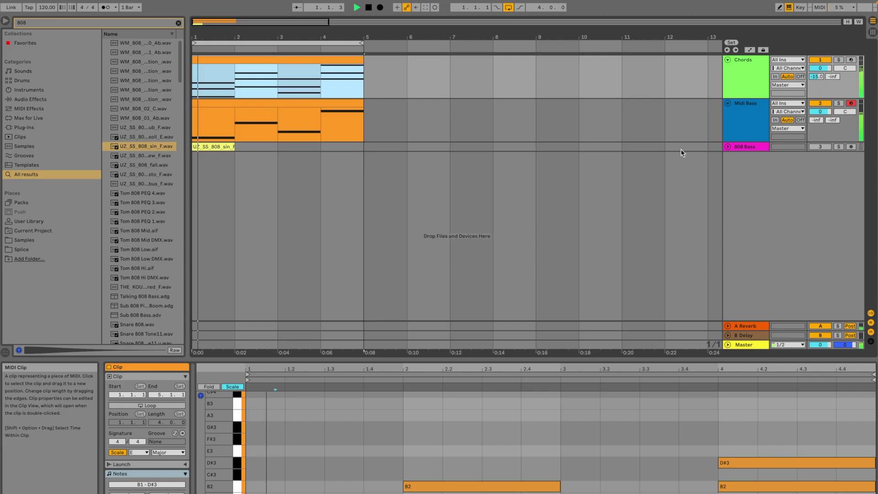
pyautogui.click(747, 112)
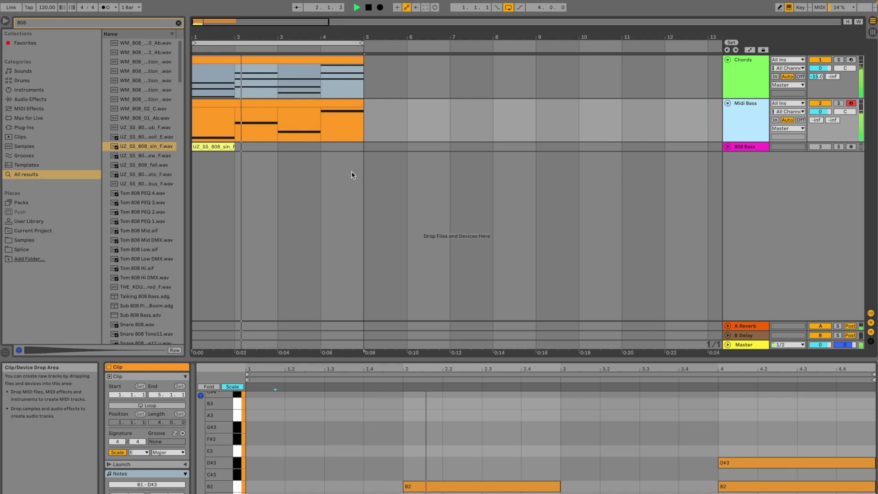
pyautogui.click(329, 108)
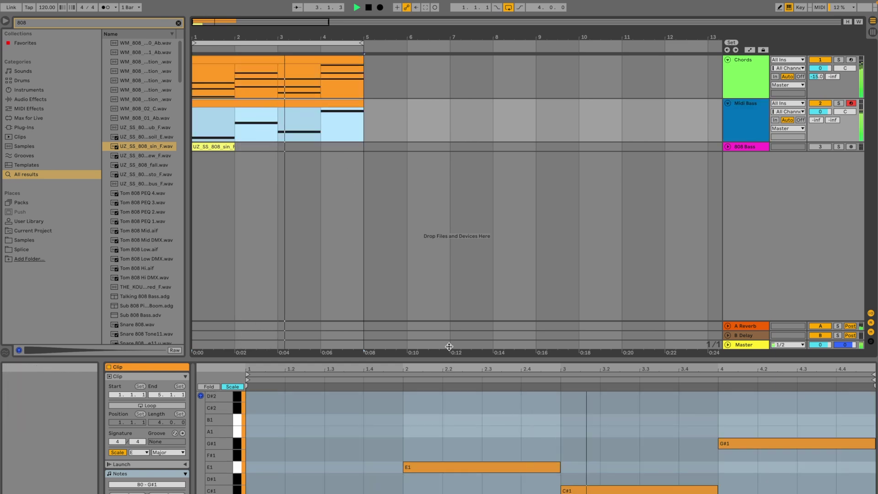
pyautogui.moveTo(450, 347); pyautogui.dragTo(449, 155)
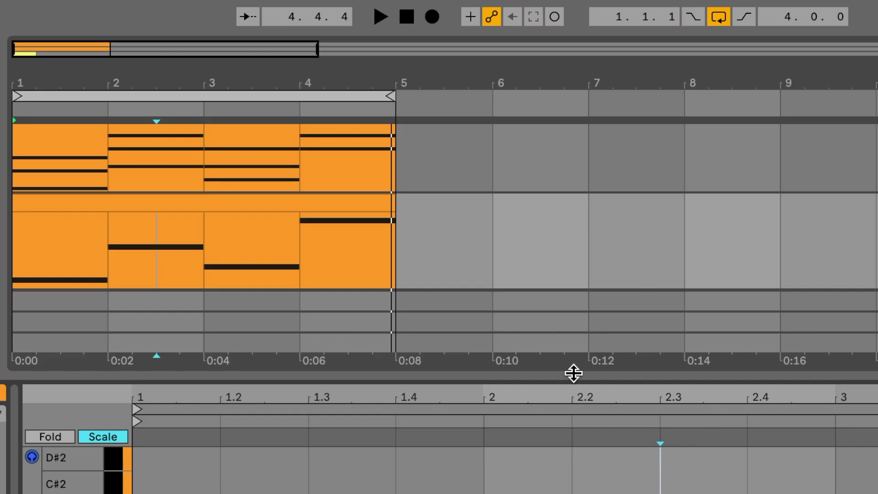
# Shrink the note editor and rename the Midi Bass clip as "Bass Reference Clip"
pyautogui.moveTo(574, 374); pyautogui.dragTo(574, 492)
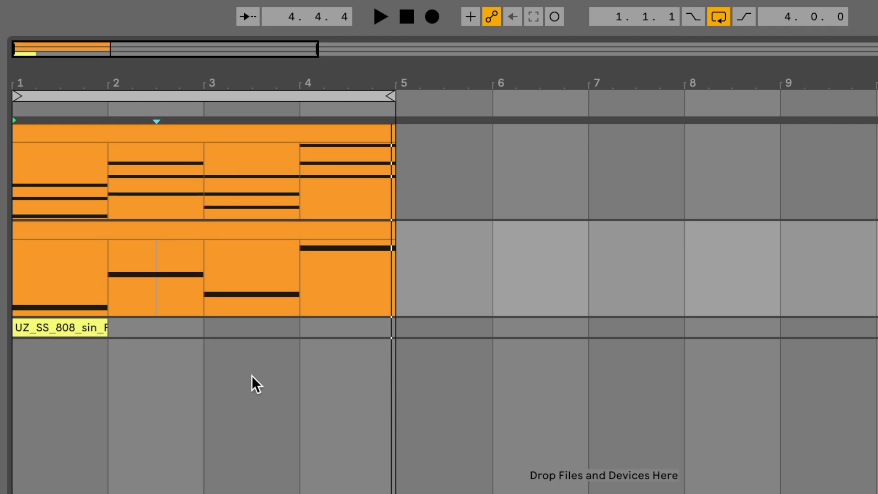
pyautogui.click(188, 226)
pyautogui.hotkey('ctrl', 'r')
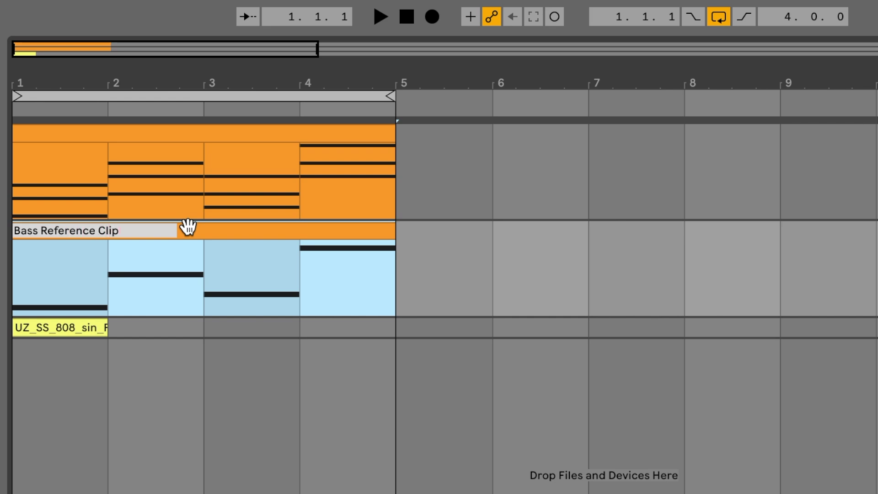
pyautogui.write('Bass Reference Clip')
pyautogui.press('Return')
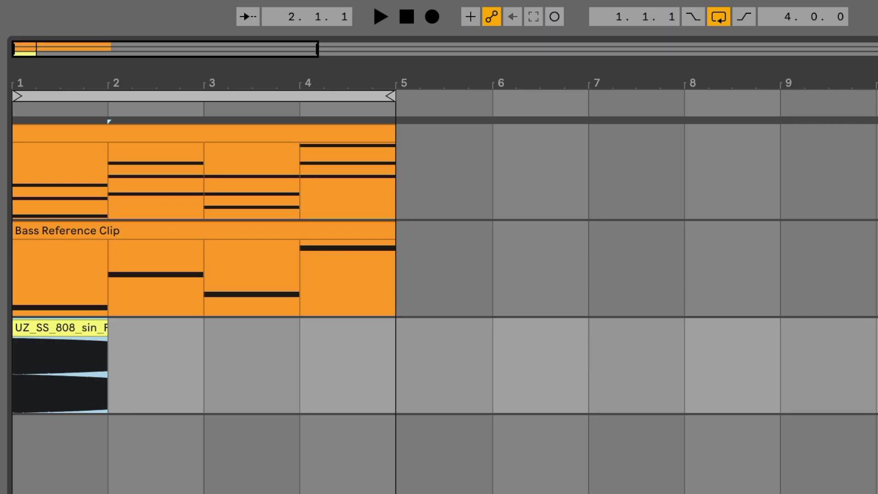
# Play the loop while viewing its four bars up close, and select the Bass Reference Clip
pyautogui.press('space')
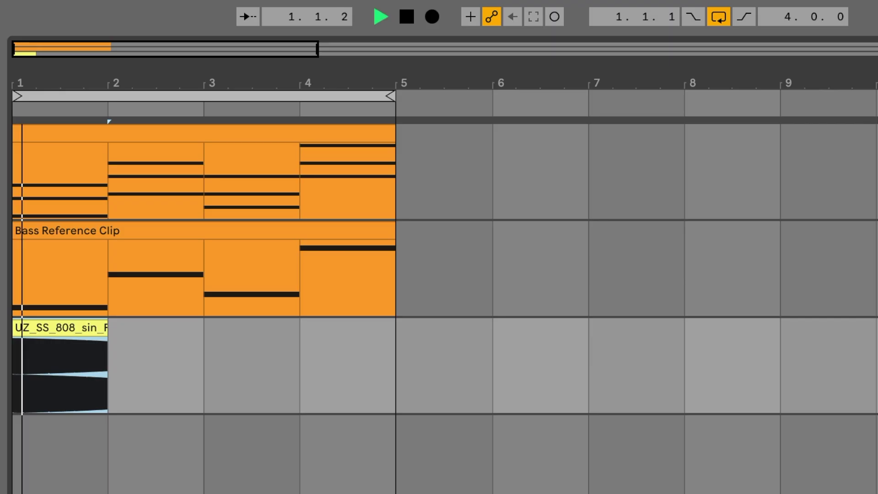
pyautogui.moveTo(73, 85); pyautogui.dragTo(62, 76)
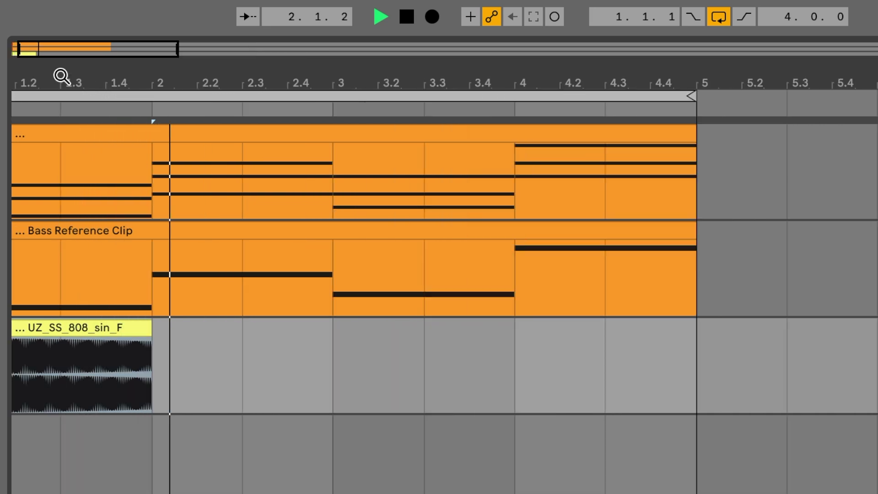
pyautogui.hscroll(-3, 174, 232)
pyautogui.click(167, 232)
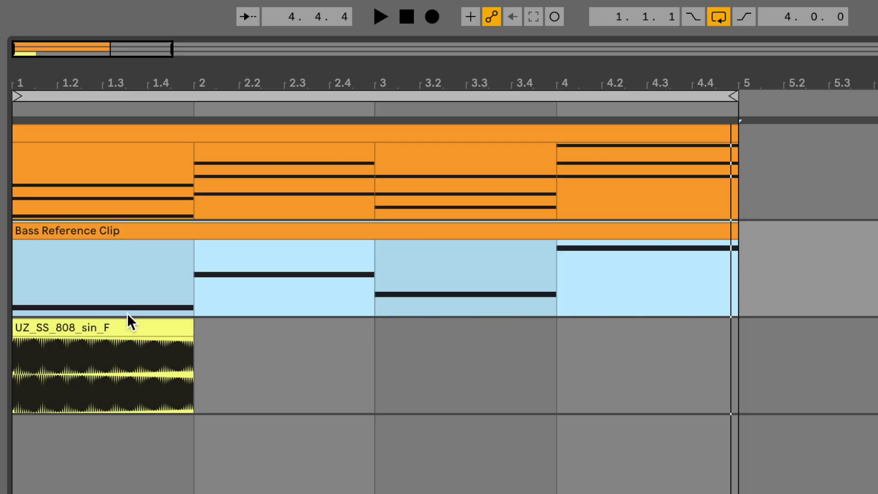
# Trim the UZ_SS_808_sin_F clip on the 808 Bass track to end at bar 2, and reduce the height of the clip editor
pyautogui.click(113, 325)
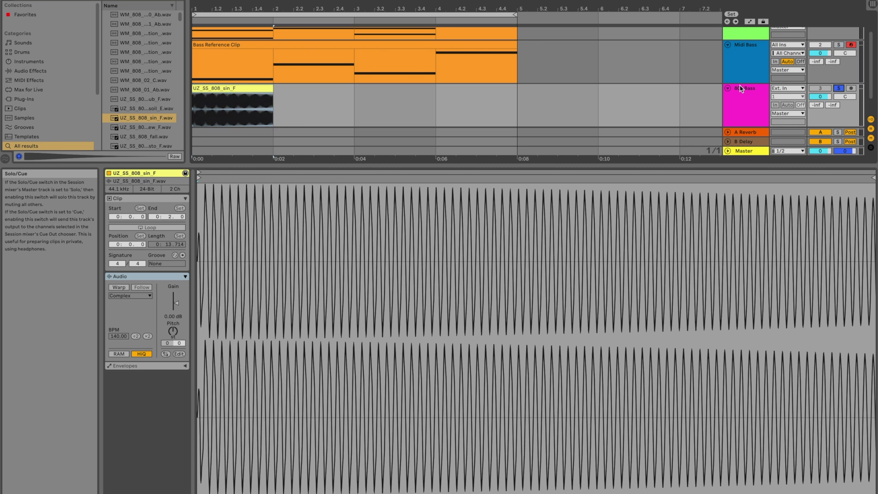
pyautogui.click(740, 86)
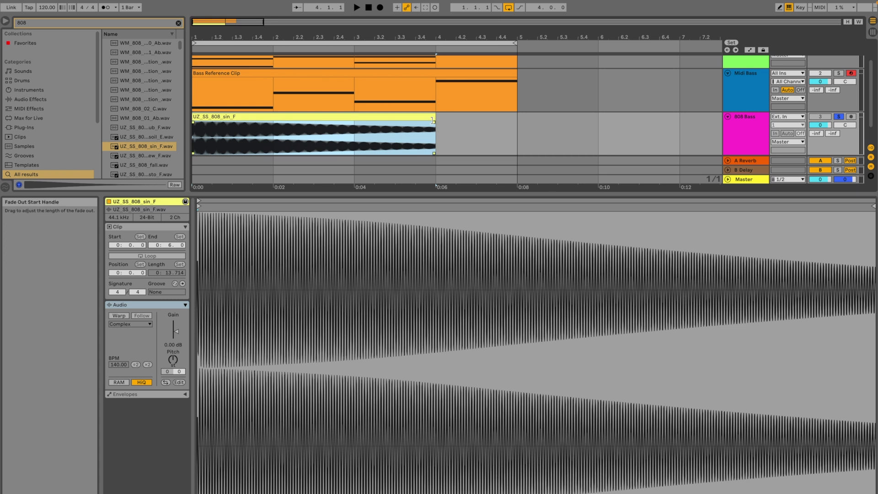
pyautogui.moveTo(433, 121); pyautogui.dragTo(290, 143)
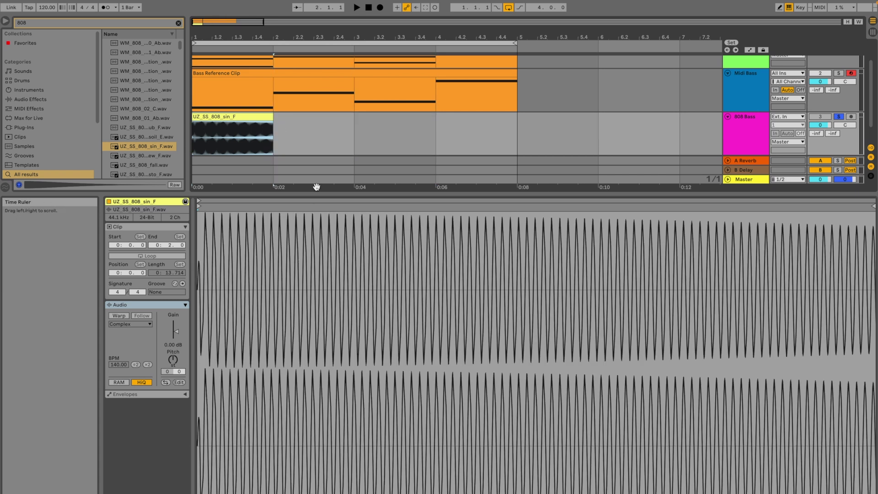
pyautogui.moveTo(317, 193); pyautogui.dragTo(317, 389)
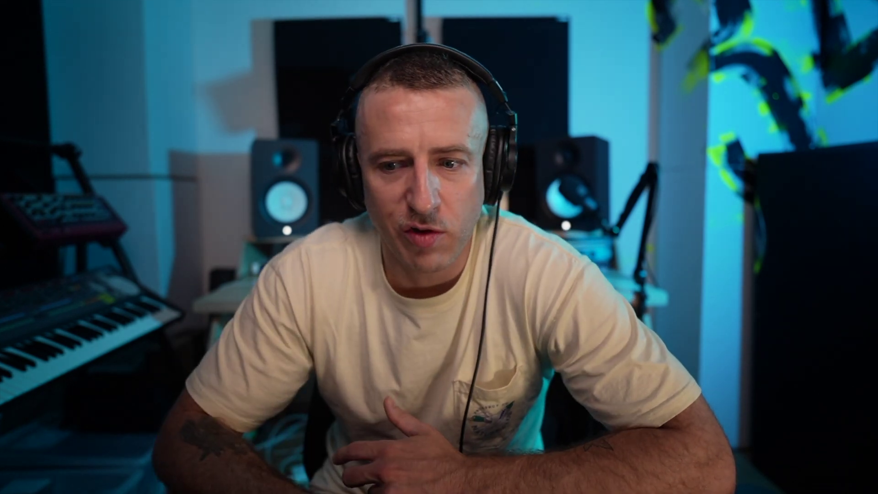
# Raise the first 808 clip's pitch to +18 semitones, comparing it by ear with the soloed Midi Bass reference
pyautogui.click(839, 103)
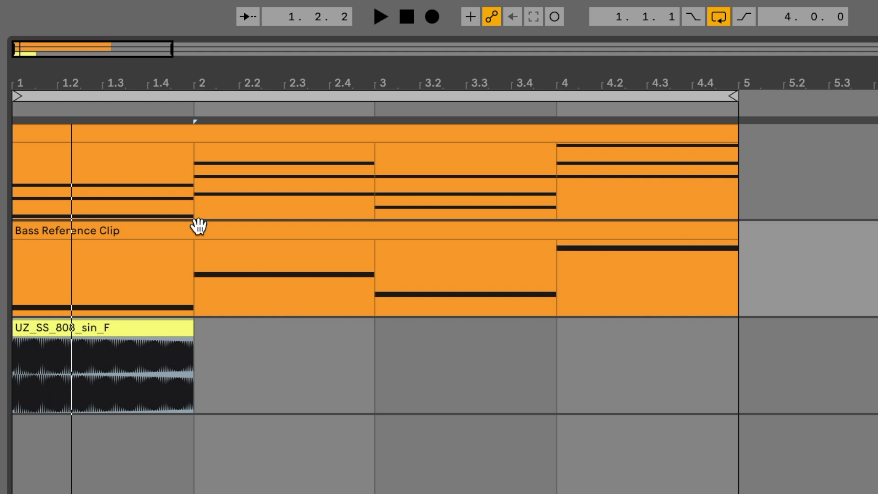
pyautogui.click(198, 226)
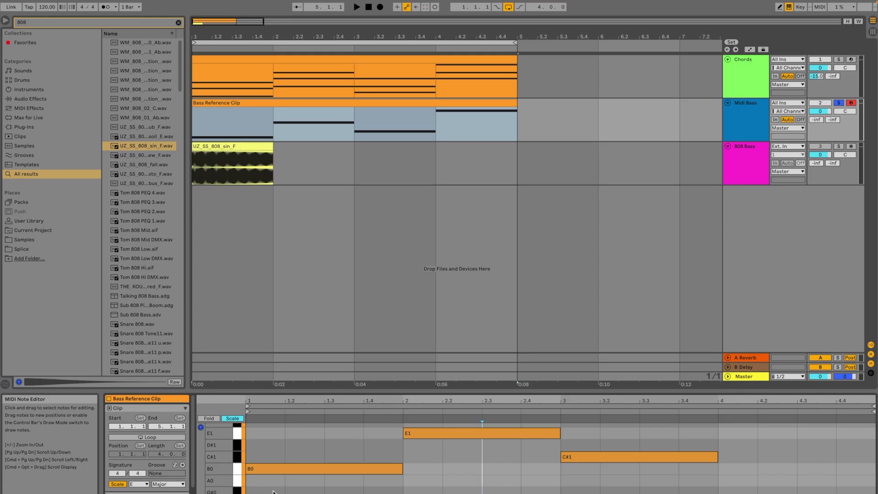
pyautogui.click(242, 147)
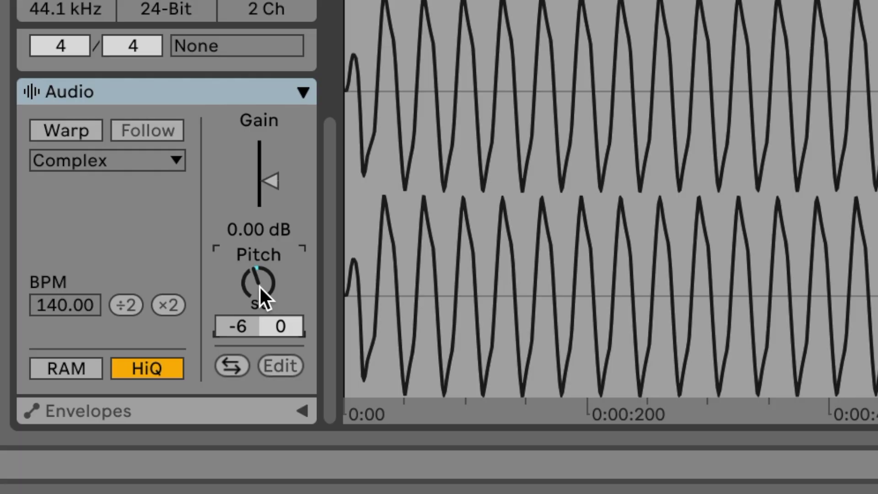
pyautogui.moveTo(259, 286); pyautogui.dragTo(259, 285)
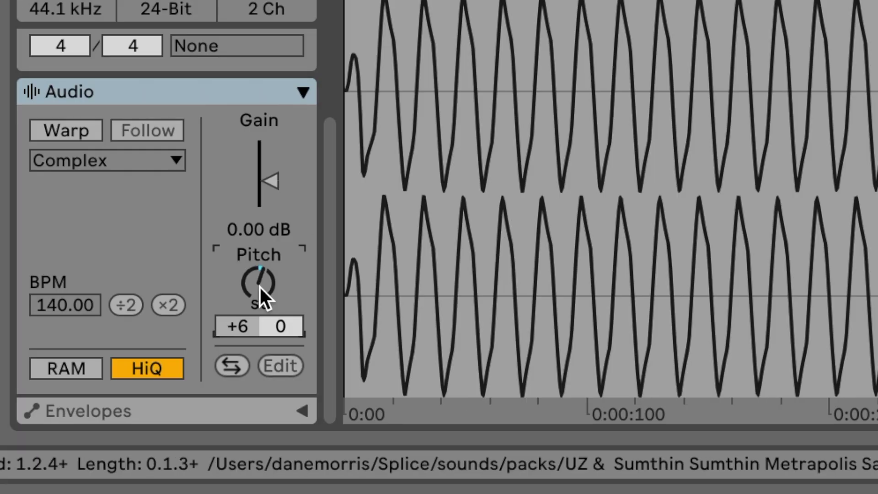
pyautogui.moveTo(260, 285); pyautogui.dragTo(260, 286)
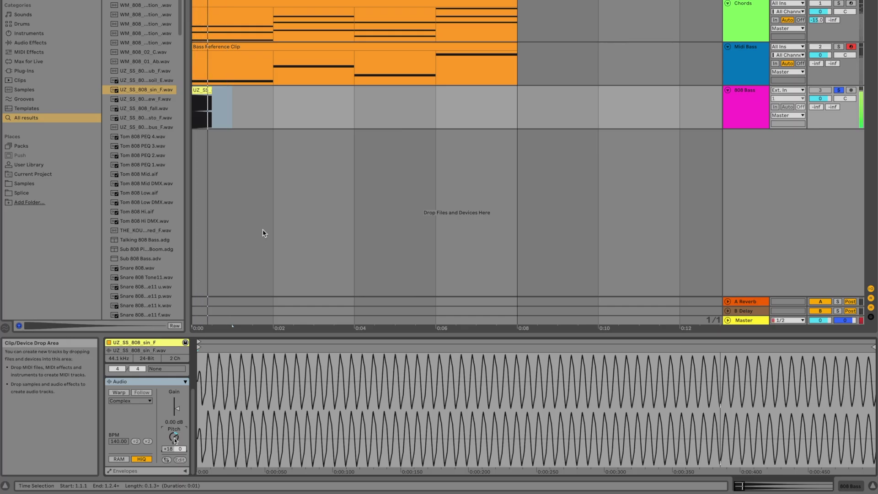
pyautogui.click(838, 47)
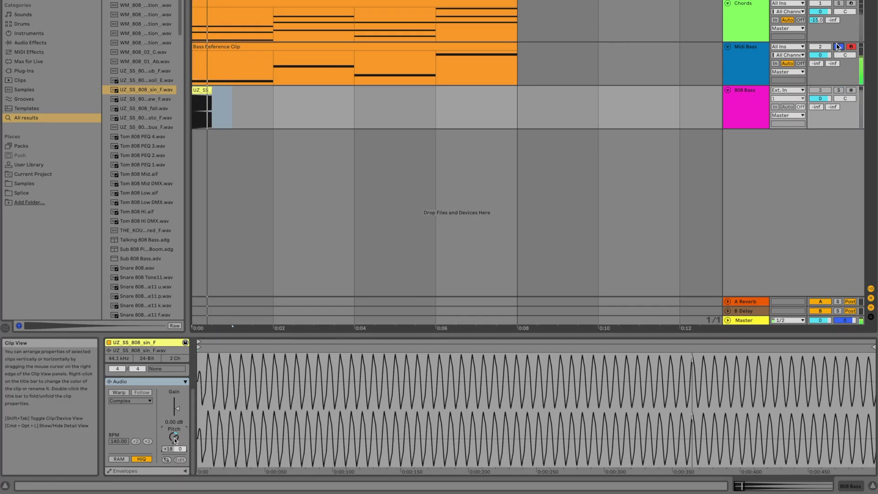
pyautogui.click(839, 47)
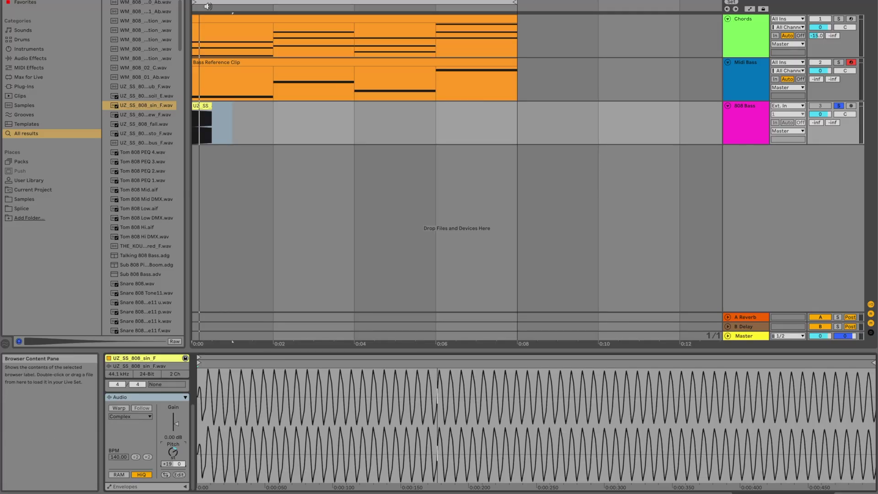
# Extend the 808 clip to fill bar 1 and duplicate it into bar 2
pyautogui.moveTo(208, 6); pyautogui.dragTo(389, 110)
pyautogui.moveTo(377, 6); pyautogui.dragTo(376, 0)
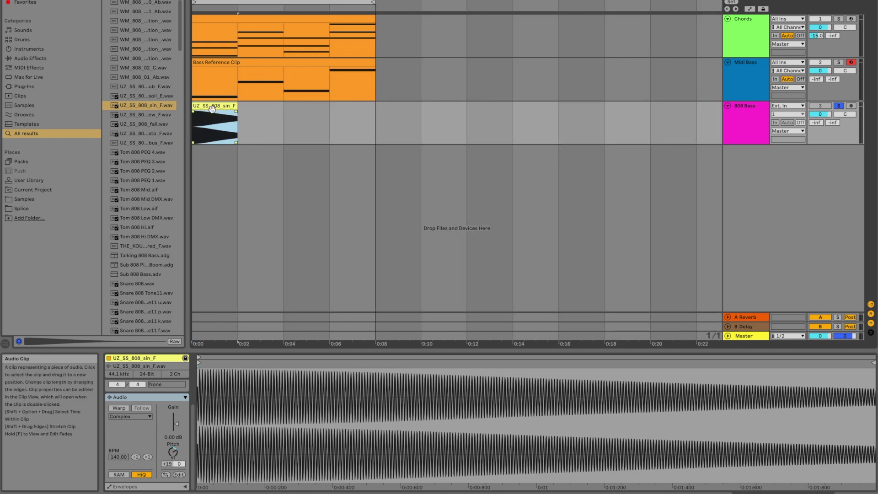
pyautogui.press('super+d')
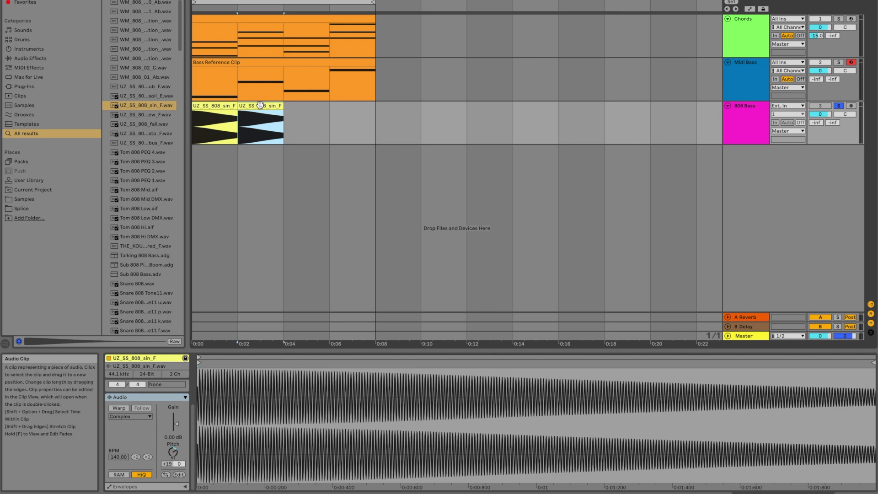
# Play the bass reference from bar 2, solo the 808 Bass track and set the second 808 clip's pitch to +24 semitones
pyautogui.click(240, 78)
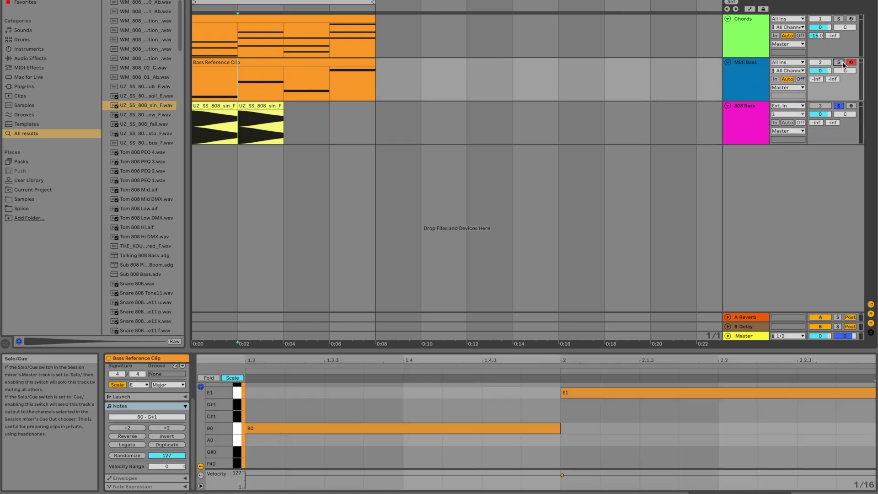
pyautogui.press('space')
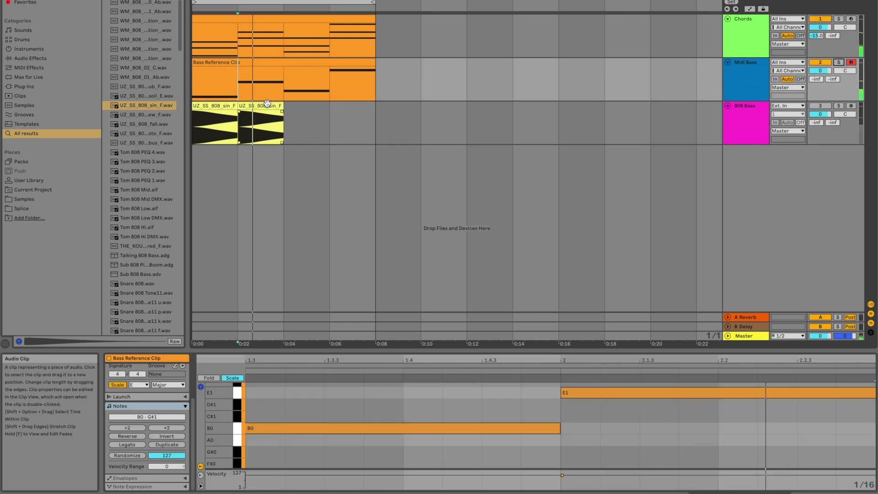
pyautogui.click(267, 103)
pyautogui.click(840, 106)
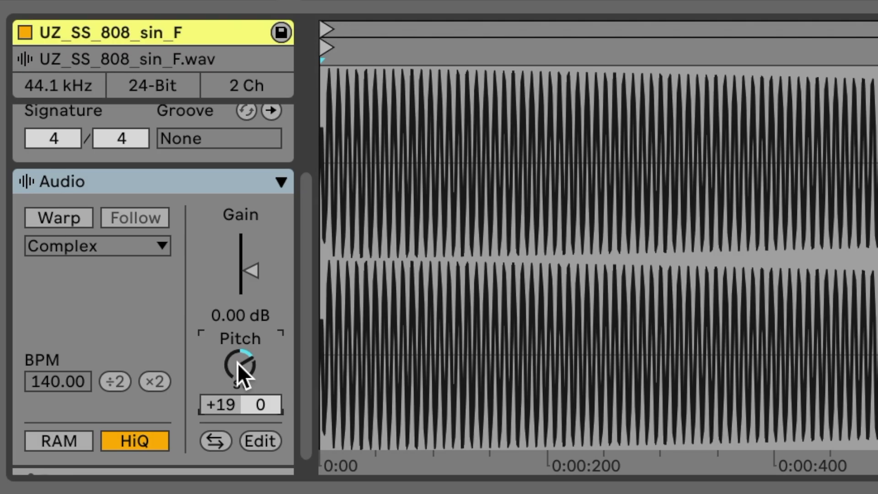
pyautogui.scroll(12, 173, 457)
pyautogui.scroll(2, 173, 457)
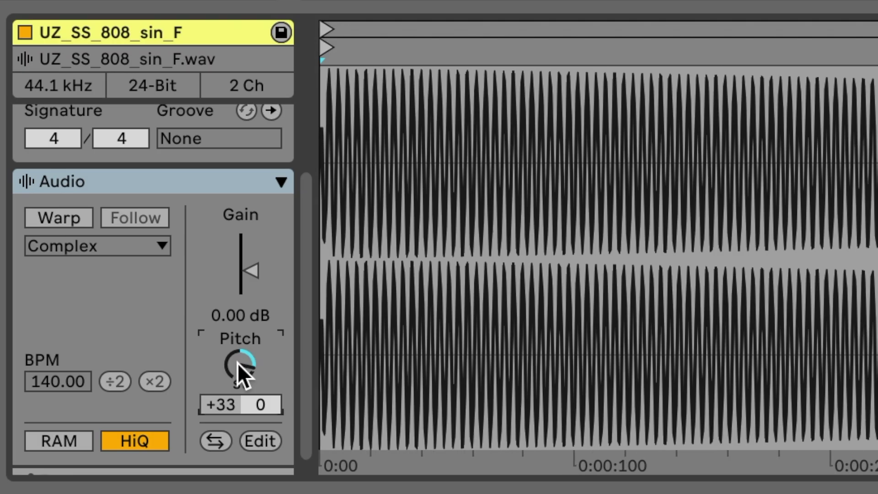
pyautogui.scroll(3, 237, 363)
pyautogui.scroll(-12, 237, 364)
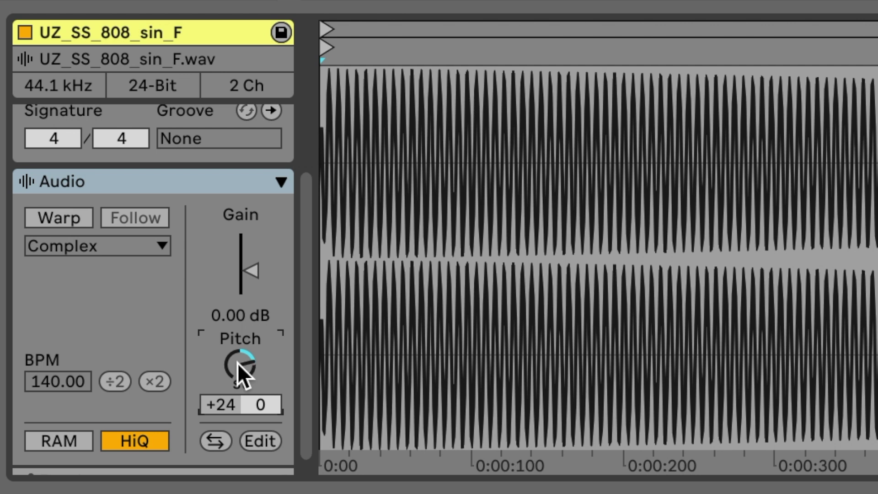
# Lower the second 808 clip's pitch to +12 semitones and trim the clip to end at bar 3
pyautogui.scroll(-12, 237, 363)
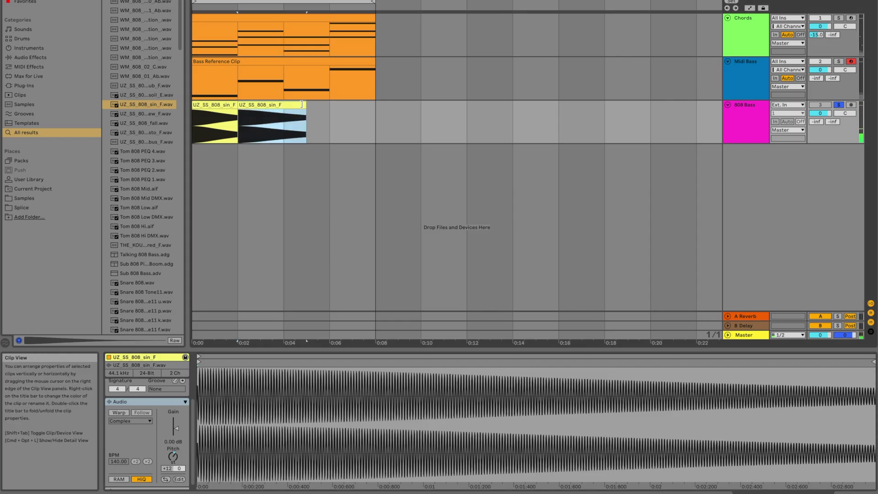
pyautogui.moveTo(301, 105); pyautogui.dragTo(284, 104)
# Duplicate the 808 clip into bar 3, compare it by ear with the Midi Bass reference and set its pitch to +9 semitones
pyautogui.click(301, 97)
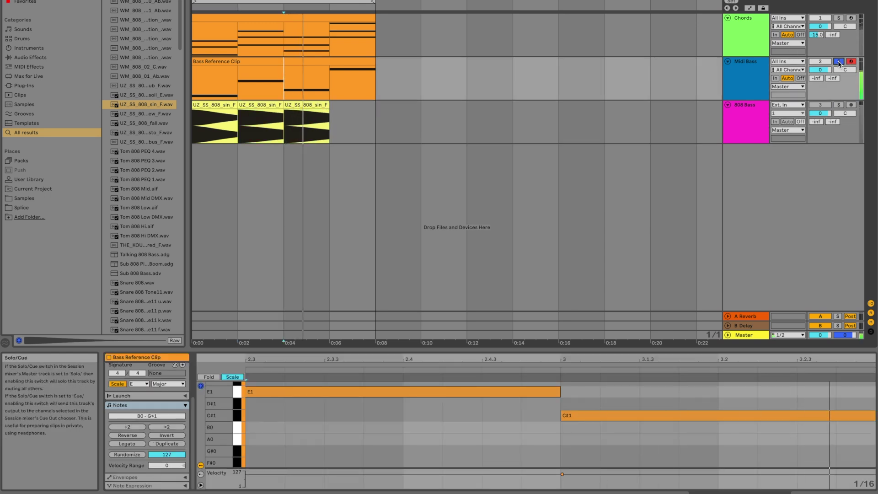
pyautogui.click(320, 109)
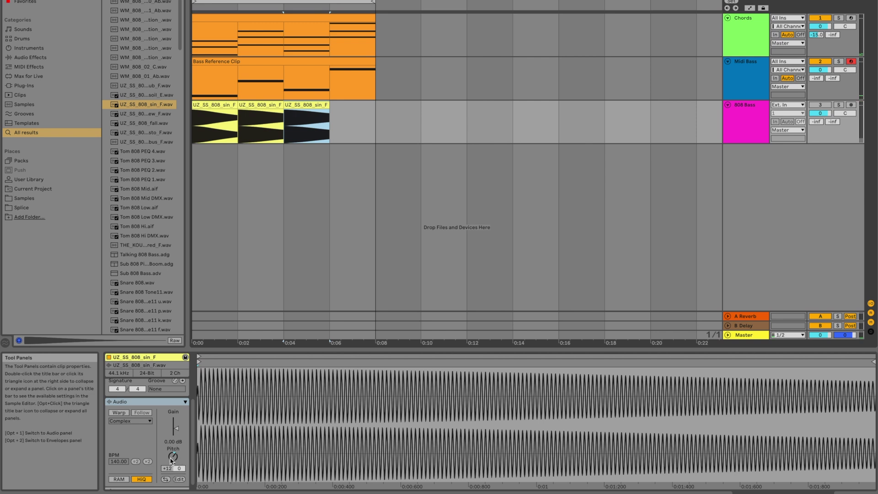
pyautogui.click(171, 458)
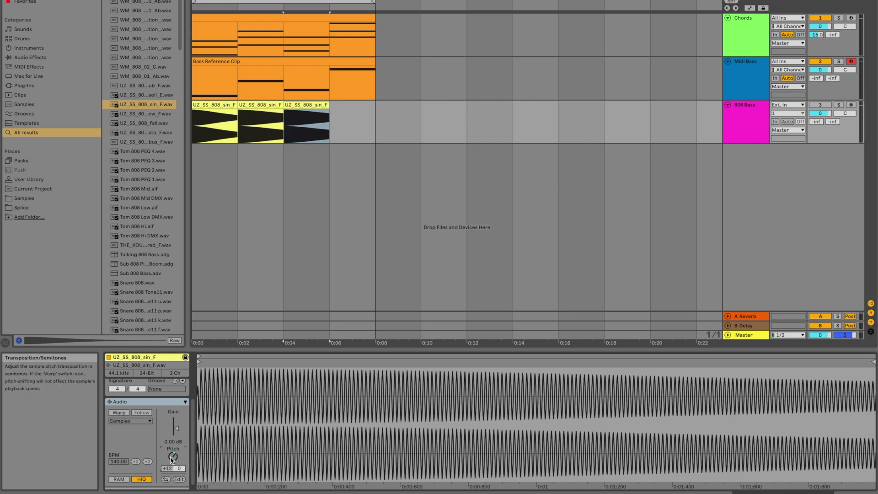
pyautogui.click(839, 105)
pyautogui.moveTo(173, 457); pyautogui.dragTo(172, 456)
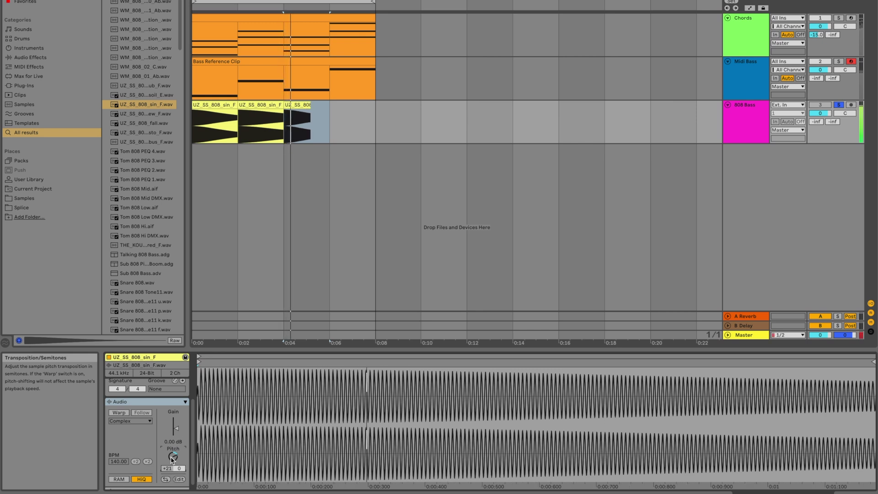
pyautogui.write('9')
pyautogui.press('Return')
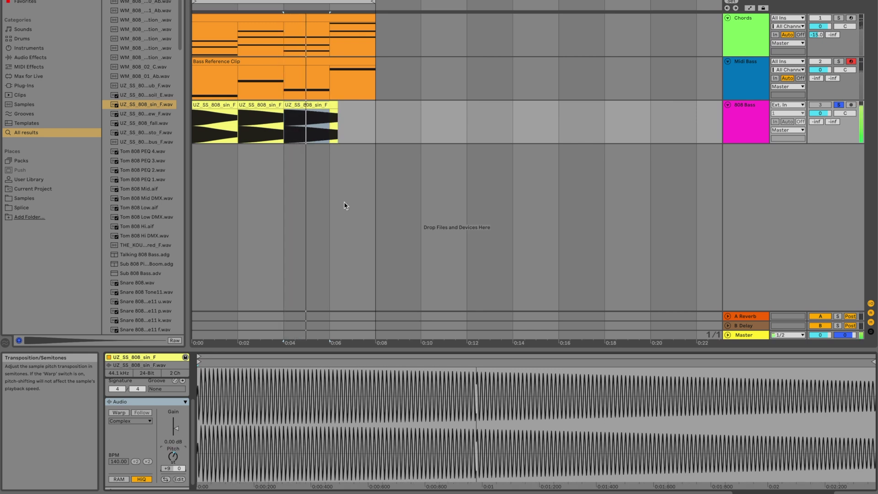
# Stop playback and trim the third 808 clip to end at bar 4
pyautogui.press('space')
pyautogui.press('super+z')
pyautogui.press('super+z')
pyautogui.press('super+z')
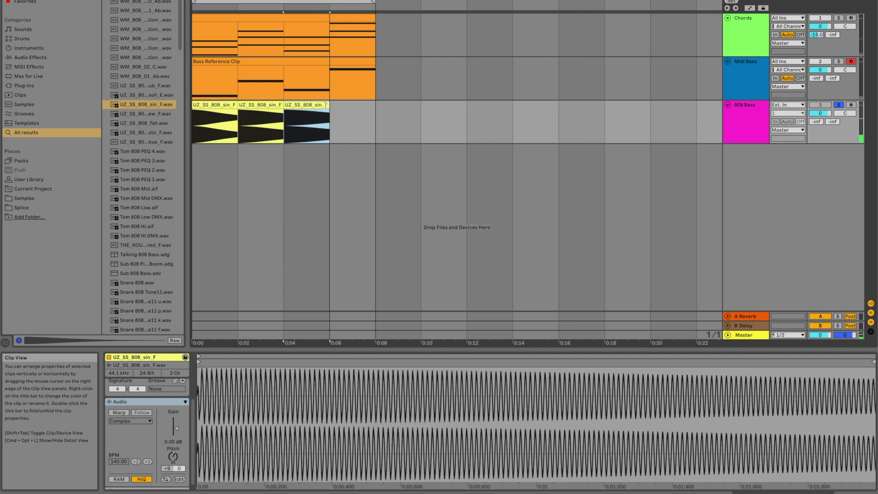
# Duplicate the 808 clip into bar 4, play the Midi Bass reference from there and switch the solo to 808 Bass
pyautogui.click(345, 76)
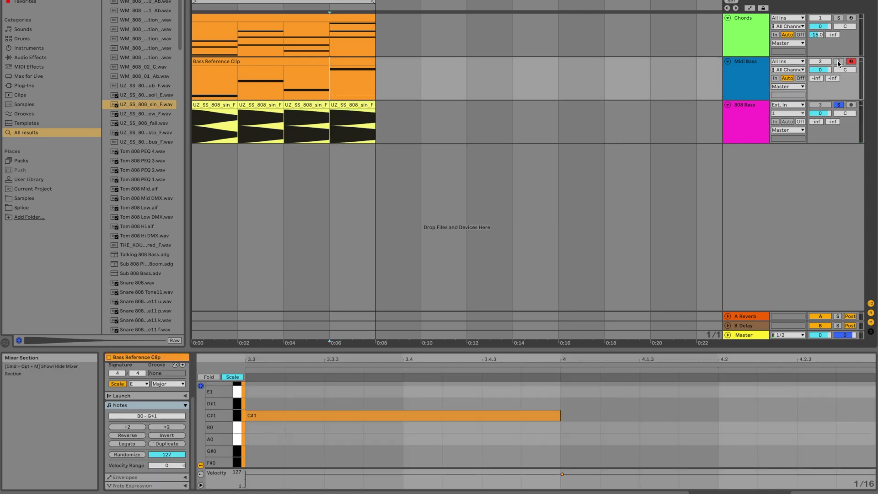
pyautogui.press('space')
pyautogui.click(839, 105)
pyautogui.click(839, 105)
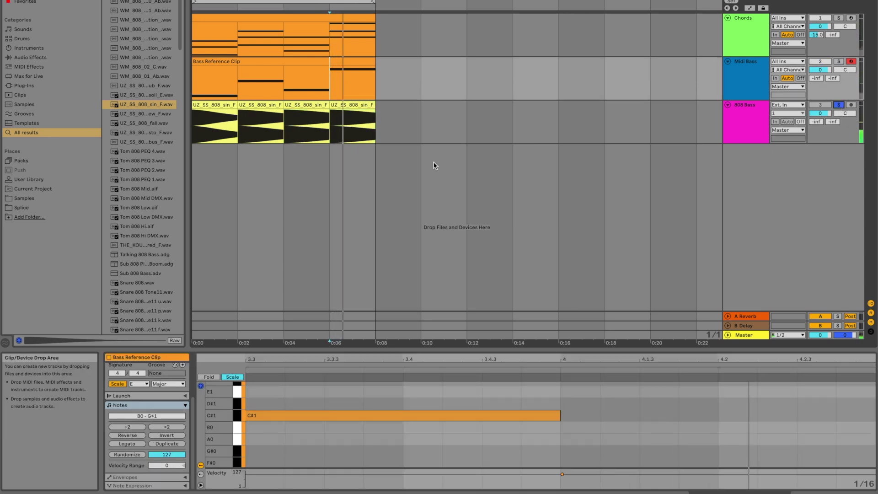
# Tune the fourth 808 clip's pitch by ear, raising it to +28 semitones and bringing it back down
pyautogui.click(348, 123)
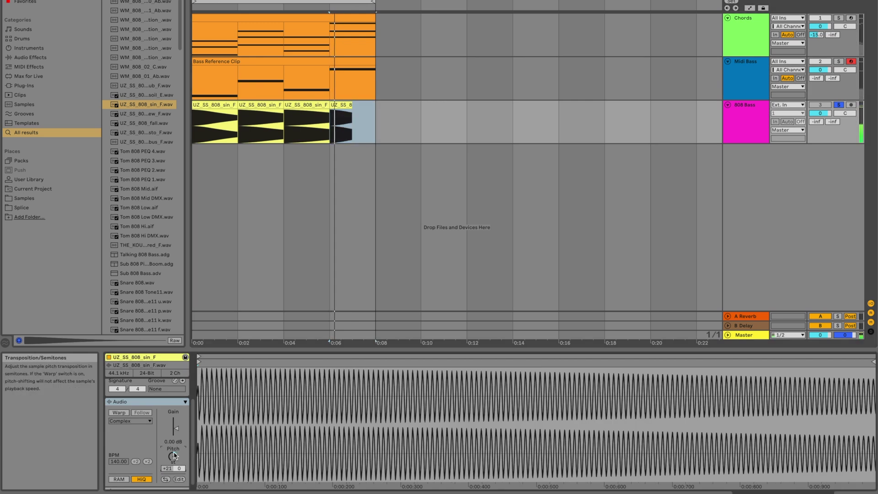
pyautogui.scroll(7, 174, 457)
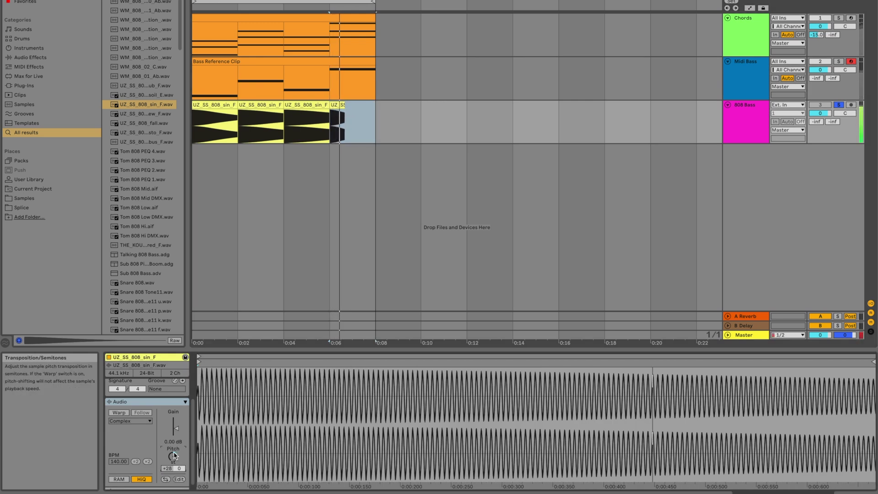
pyautogui.scroll(-12, 174, 456)
pyautogui.scroll(-12, 174, 456)
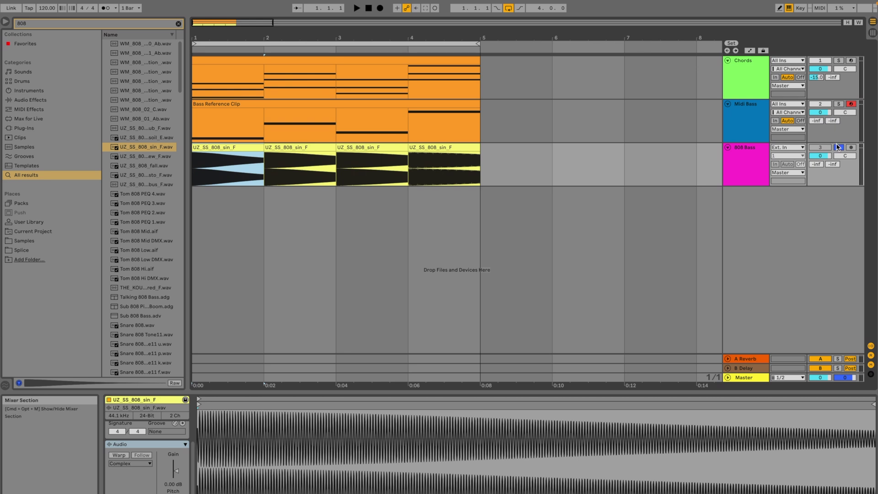
# Unsolo the 808 Bass track, lower its volume to -5.0 dB and mute the Midi Bass track
pyautogui.click(838, 147)
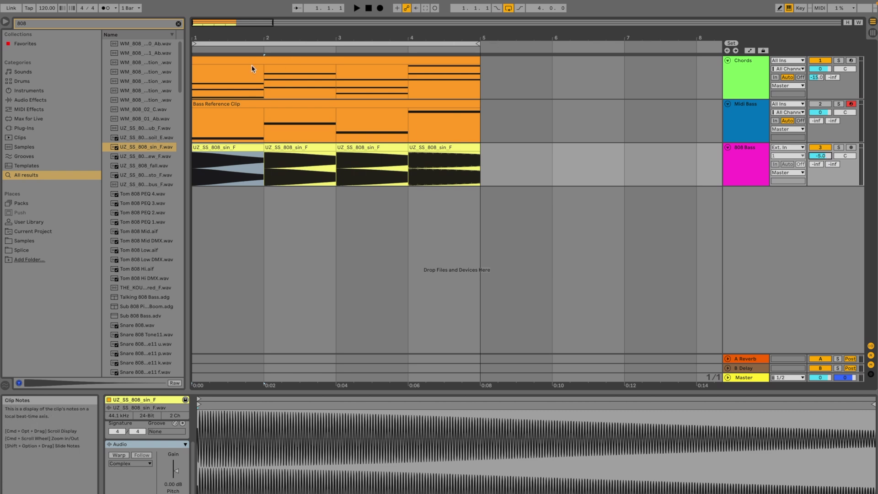
pyautogui.click(232, 57)
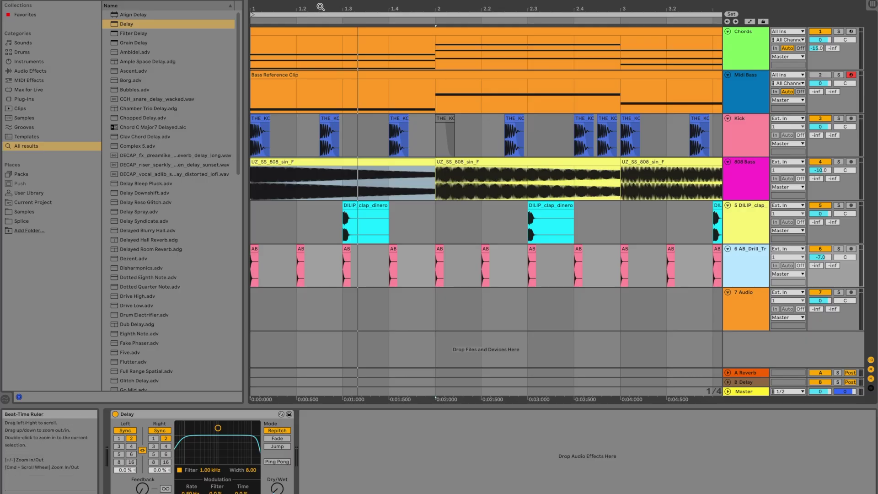
# Shorten the first 808 clip to end at the second kick on 1.2.3 and give it a fade-in and fade-out
pyautogui.moveTo(322, 10); pyautogui.dragTo(299, 7)
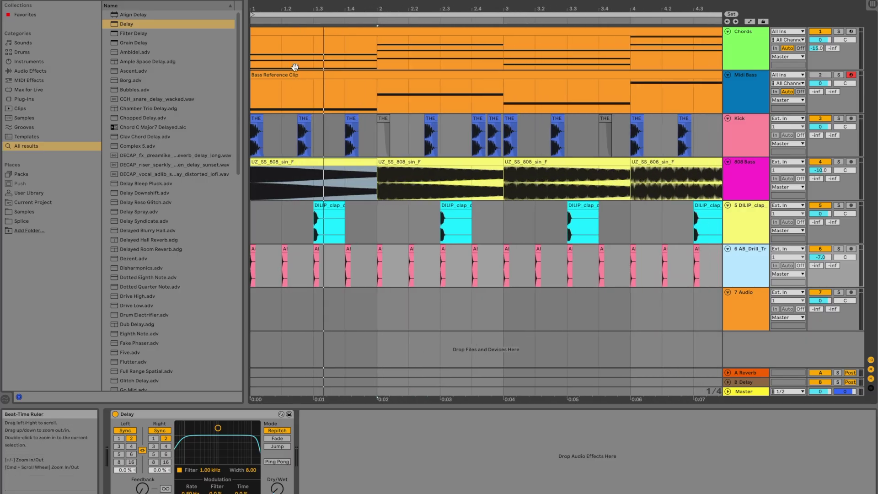
pyautogui.click(287, 163)
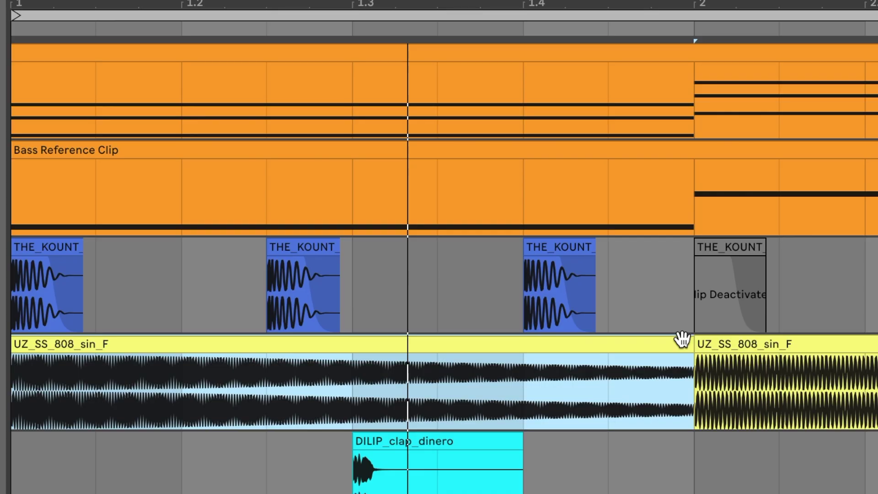
pyautogui.moveTo(687, 343); pyautogui.dragTo(215, 357)
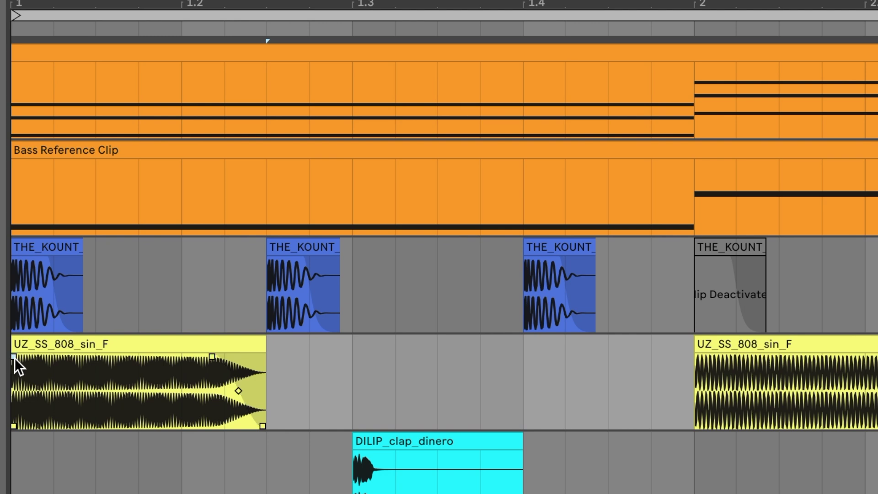
pyautogui.moveTo(14, 358); pyautogui.dragTo(37, 358)
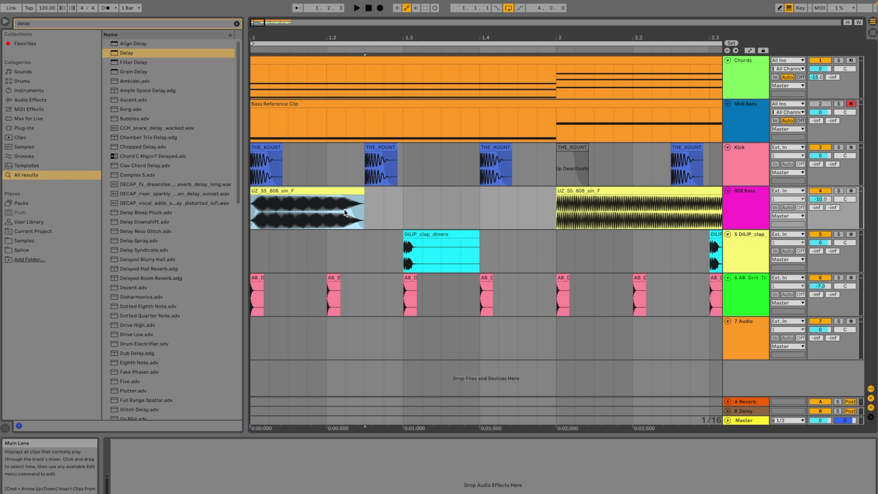
# Duplicate the faded 808 clip onto the kicks at 1.2.3 and 1.4, ending the last copy at bar 2, and play the result
pyautogui.press('super+d')
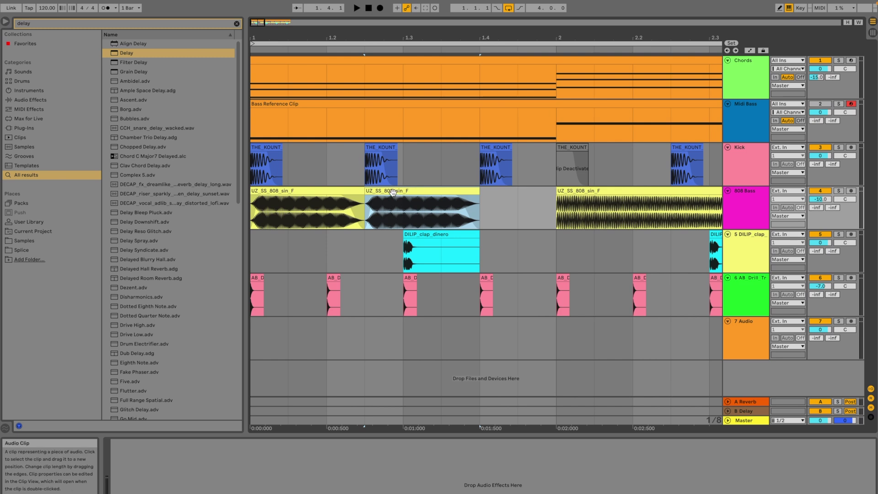
pyautogui.moveTo(393, 192)
pyautogui.mouseDown()
pyautogui.moveTo(531, 196)
pyautogui.moveTo(393, 192)
pyautogui.mouseUp()
pyautogui.press('super+d')
pyautogui.moveTo(602, 192); pyautogui.dragTo(564, 192)
pyautogui.click(510, 191)
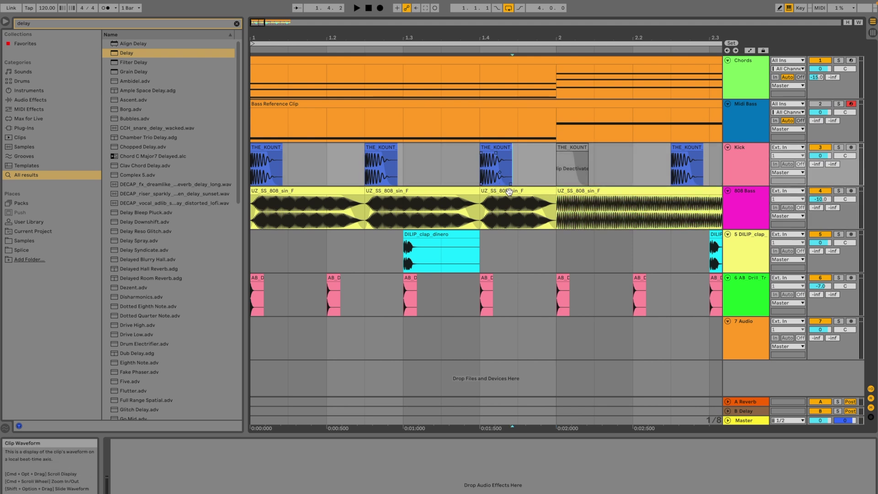
pyautogui.click(321, 193)
pyautogui.press('space')
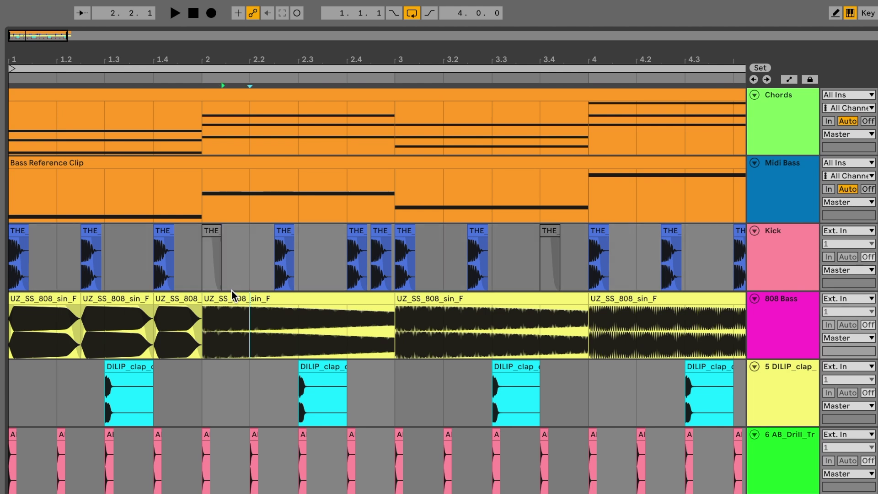
# Shorten the bar 2 808 clip to half a bar and move it to start on the kick at 2.2.3
pyautogui.moveTo(396, 299); pyautogui.dragTo(294, 301)
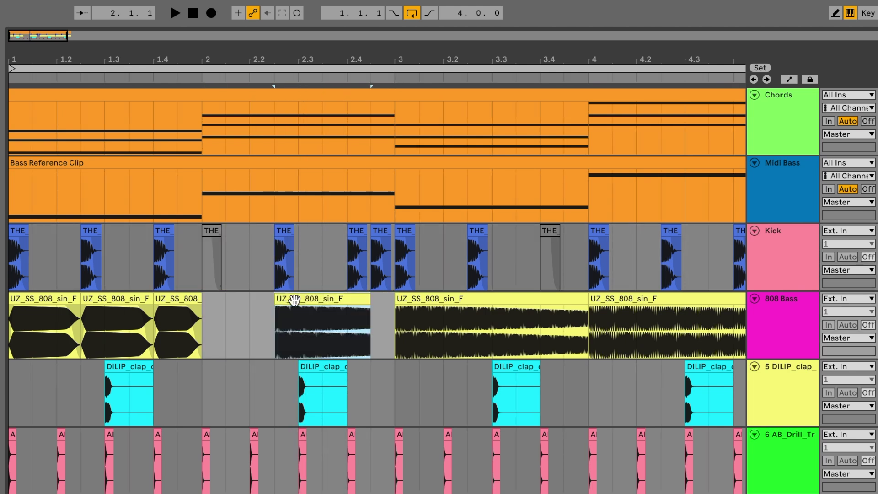
# Colour the 808 clips by chord: green for bar 3, blue for bar 4 and orange for bar 2
pyautogui.hscroll(5, 378, 303)
pyautogui.rightClick(378, 304)
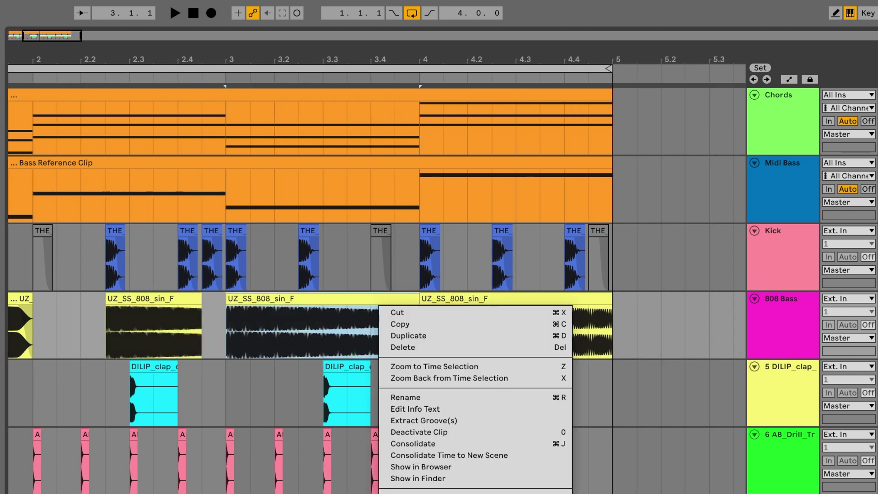
pyautogui.press('Escape')
pyautogui.rightClick(458, 334)
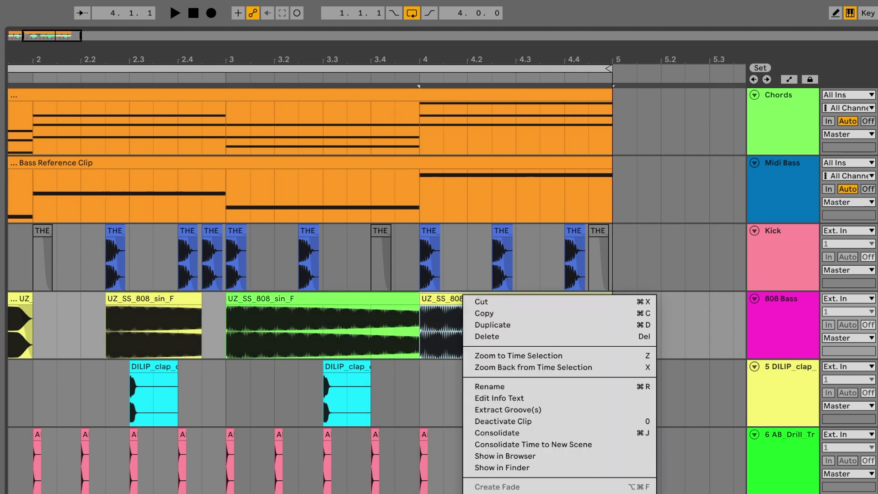
pyautogui.press('Escape')
pyautogui.hscroll(-5, 378, 449)
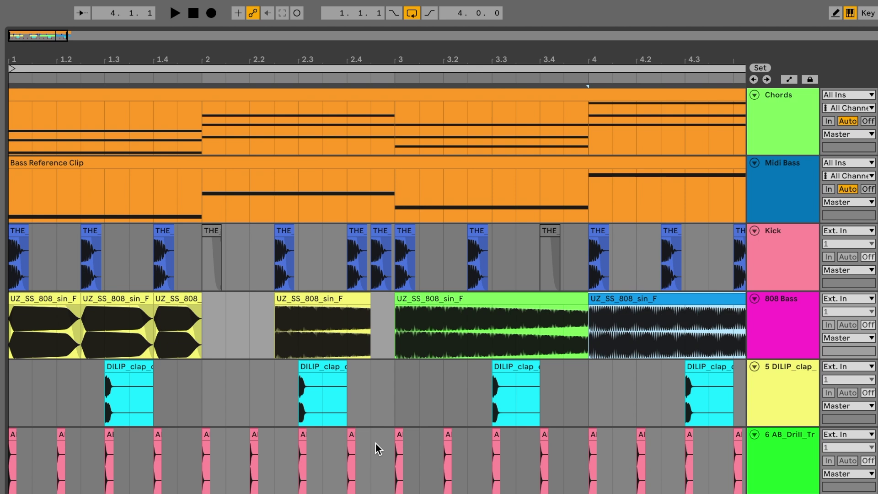
pyautogui.rightClick(322, 304)
pyautogui.press('Escape')
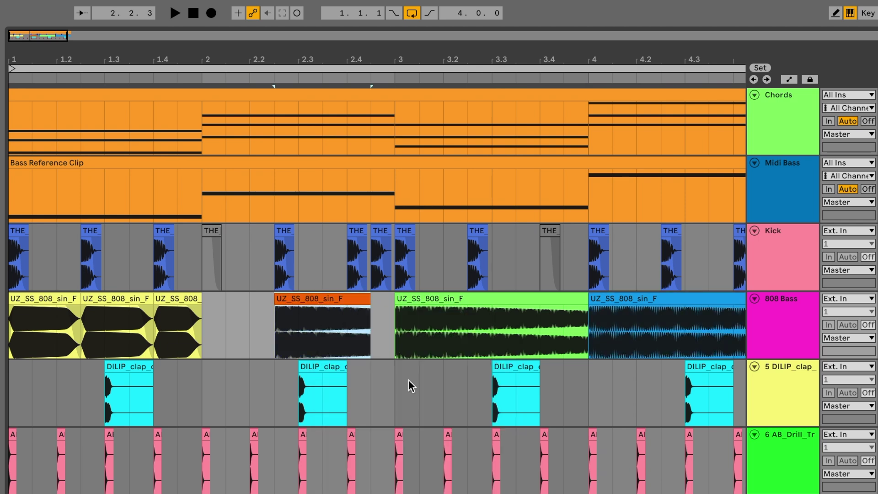
# Trim the orange 808 clip to end at 2.4 with fades, and duplicate it in shortened copies onto the kicks at 2.4 and 2.4.3
pyautogui.moveTo(367, 299); pyautogui.dragTo(347, 298)
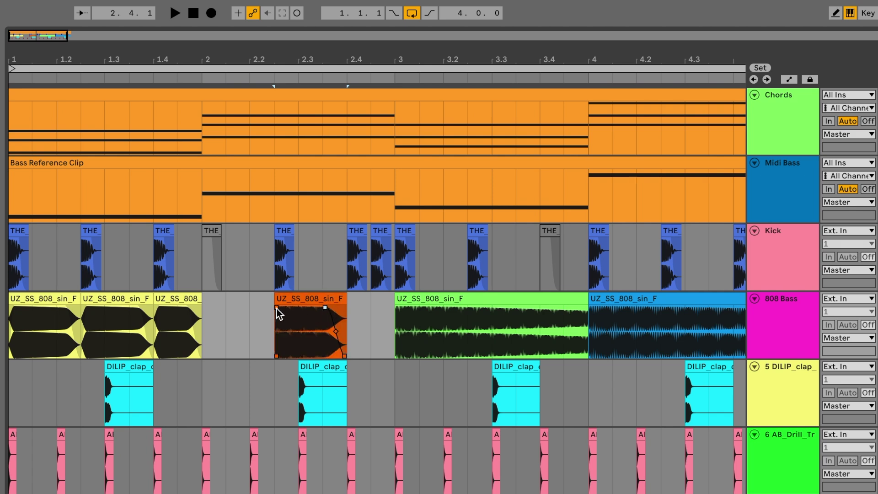
pyautogui.moveTo(298, 315)
pyautogui.mouseDown()
pyautogui.moveTo(287, 300)
pyautogui.moveTo(294, 299)
pyautogui.moveTo(282, 300)
pyautogui.moveTo(291, 310)
pyautogui.mouseUp()
pyautogui.hotkey('ctrl', 'd')
pyautogui.hotkey('ctrl', 'd')
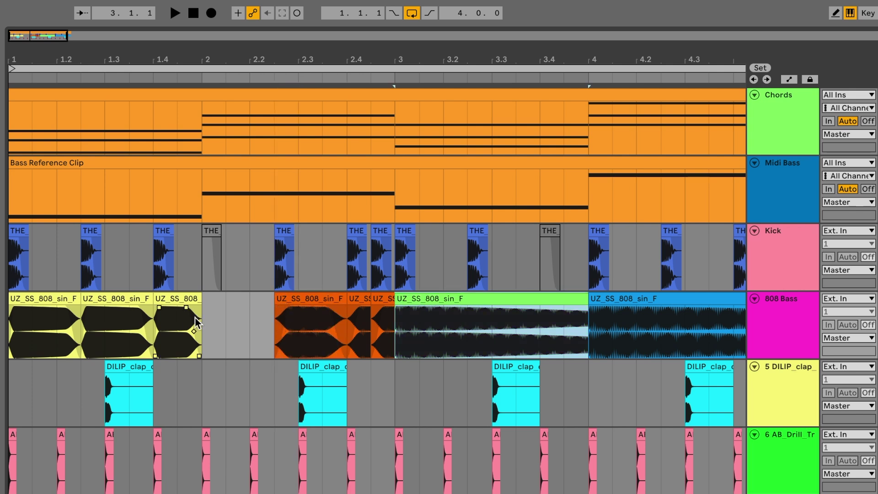
# Extend the last yellow 808 clip to end at 2.1.3 and lengthen its fade-out
pyautogui.moveTo(194, 302); pyautogui.dragTo(177, 308)
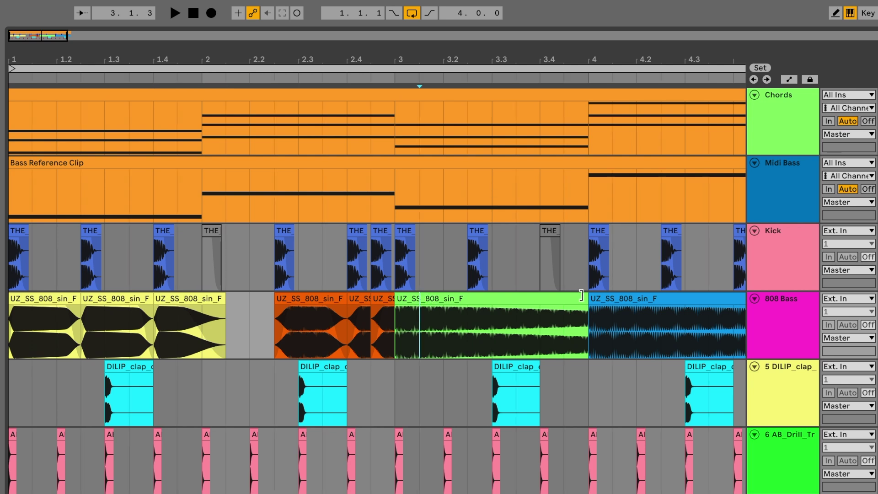
# Shorten the green 808 clip to end at 3.2.3 with fades, duplicate it onto the next kick and extend the copy to bar 4
pyautogui.moveTo(581, 295); pyautogui.dragTo(429, 309)
pyautogui.hotkey('ctrl', 'd')
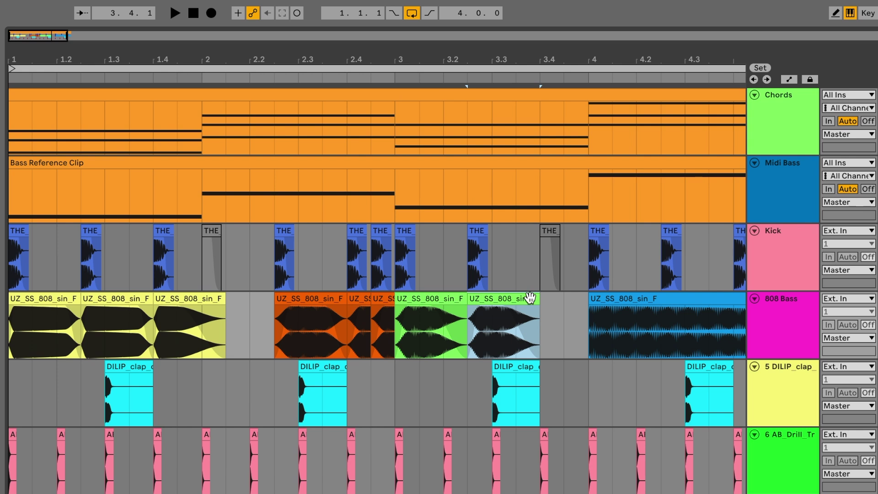
pyautogui.hscroll(5, 588, 295)
pyautogui.moveTo(536, 298); pyautogui.dragTo(557, 298)
# Shorten the blue 808 clip to end at 4.2.3 with fades, and duplicate it across the remaining kicks up to bar 5
pyautogui.click(566, 298)
pyautogui.moveTo(494, 300); pyautogui.dragTo(436, 308)
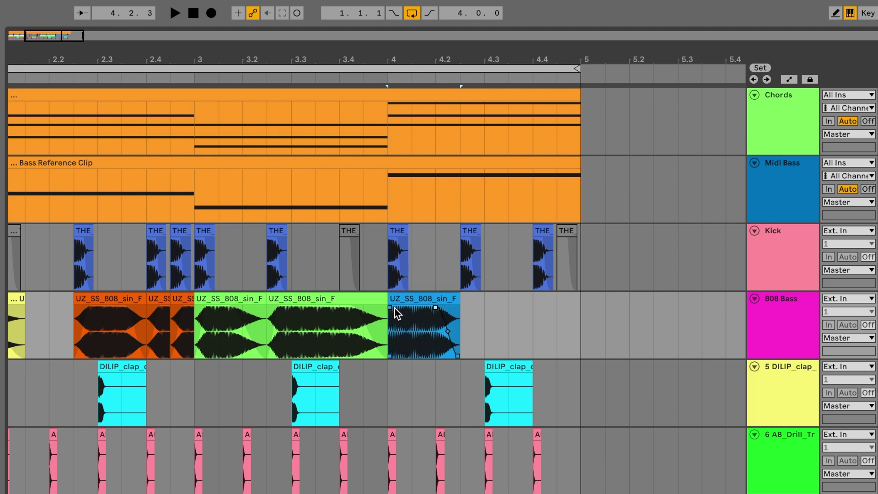
pyautogui.click(447, 300)
pyautogui.hotkey('ctrl', 'd')
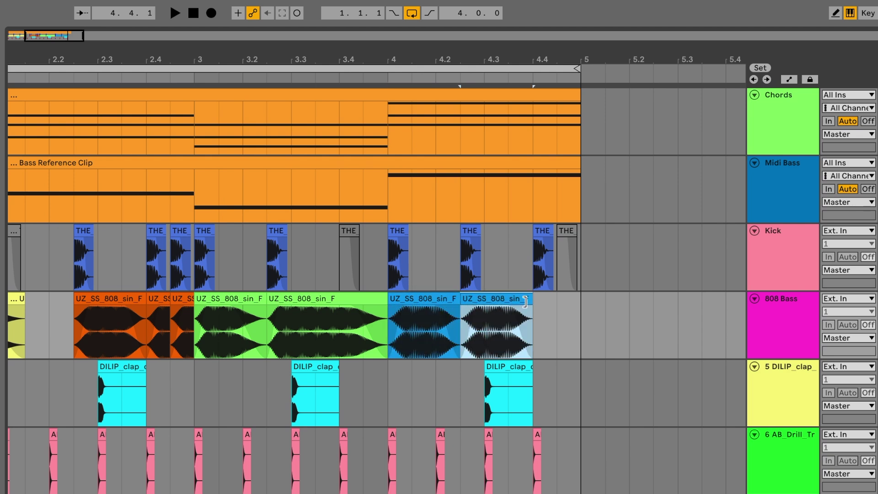
pyautogui.moveTo(528, 301); pyautogui.dragTo(636, 317)
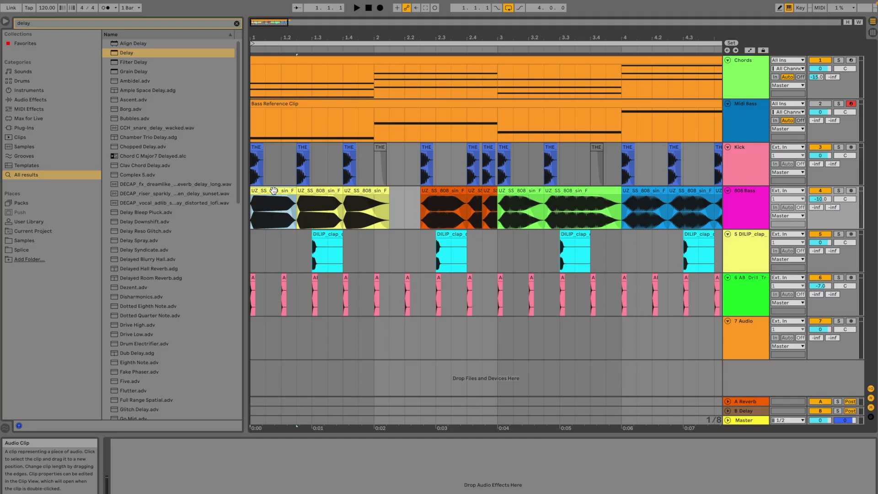
# Play the loop from bar 1 to check the chopped 808 bassline against the kick and chords
pyautogui.press('space')
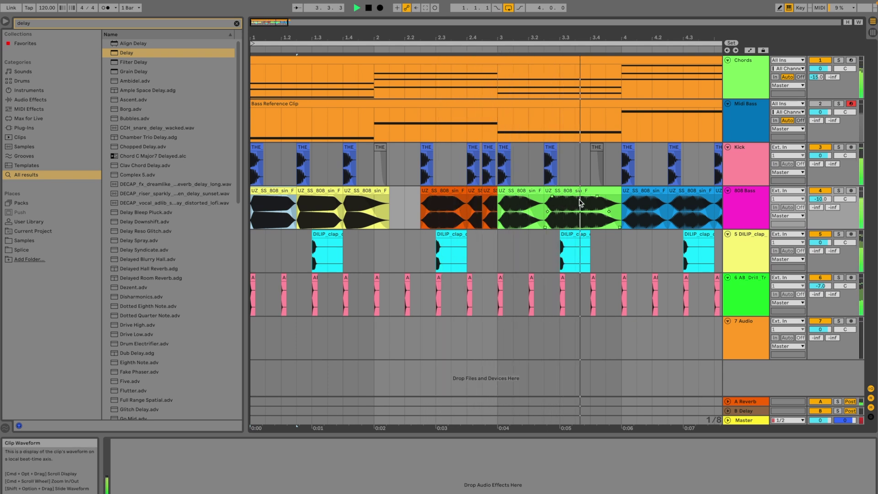
pyautogui.press('-')
pyautogui.moveTo(592, 34); pyautogui.dragTo(508, 34)
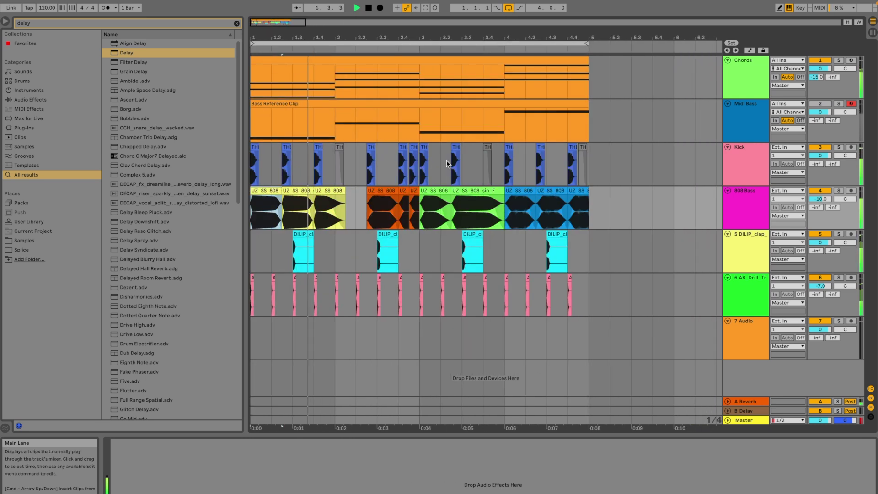
# Raise the pitch of the short orange 808 clip starting at 2.4
pyautogui.press('+')
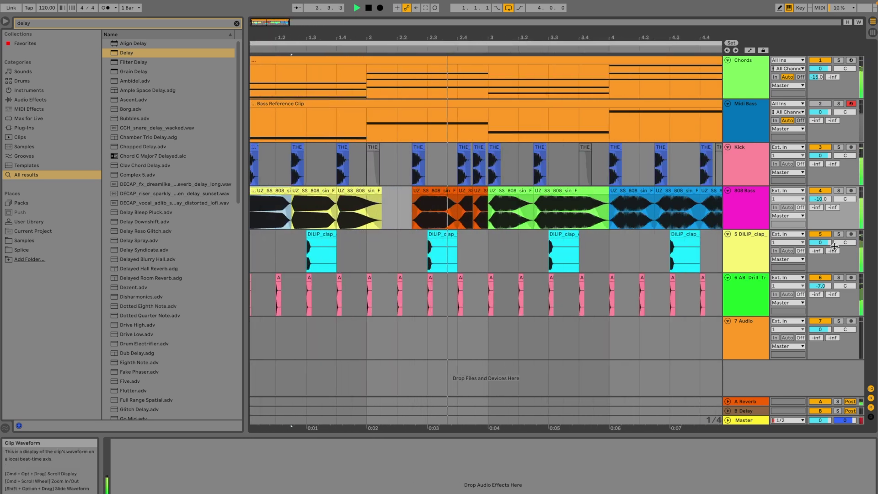
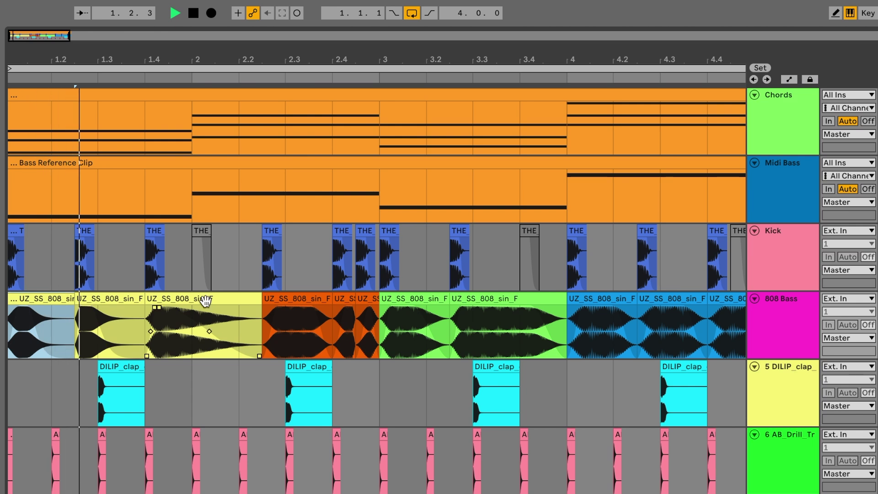
pyautogui.click(291, 300)
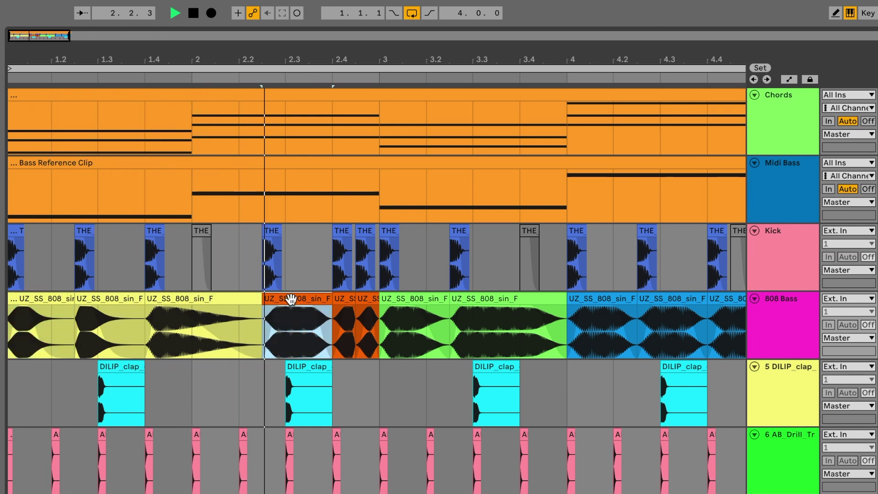
pyautogui.press('space')
pyautogui.click(364, 296)
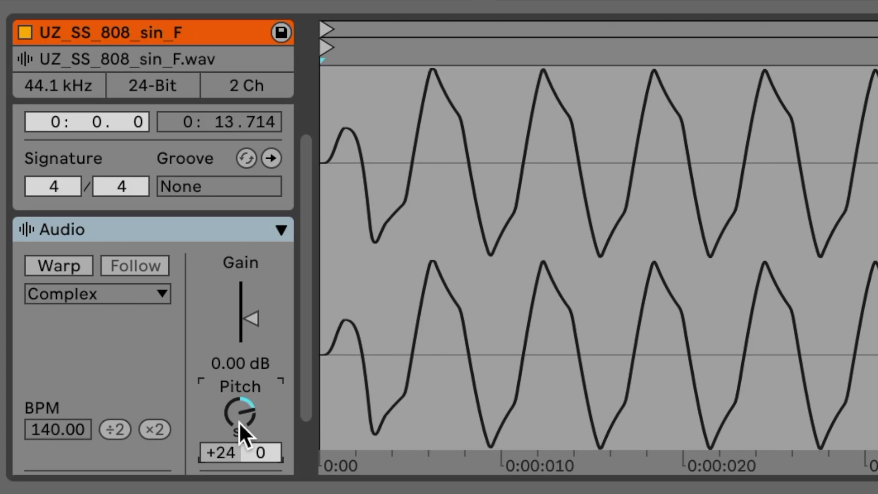
pyautogui.moveTo(240, 422); pyautogui.dragTo(240, 412)
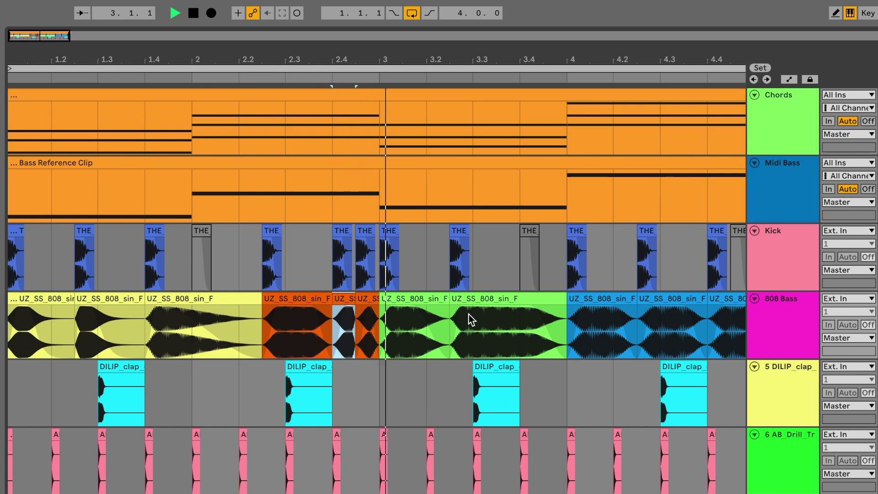
# Lower the pitch of the second green 808 clip, which starts at 3.2.3
pyautogui.click(437, 298)
pyautogui.click(455, 299)
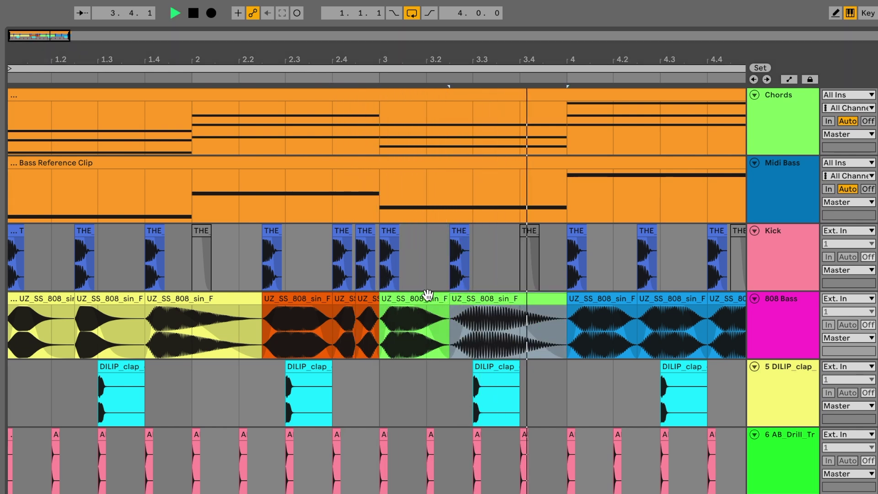
pyautogui.click(411, 298)
pyautogui.click(474, 313)
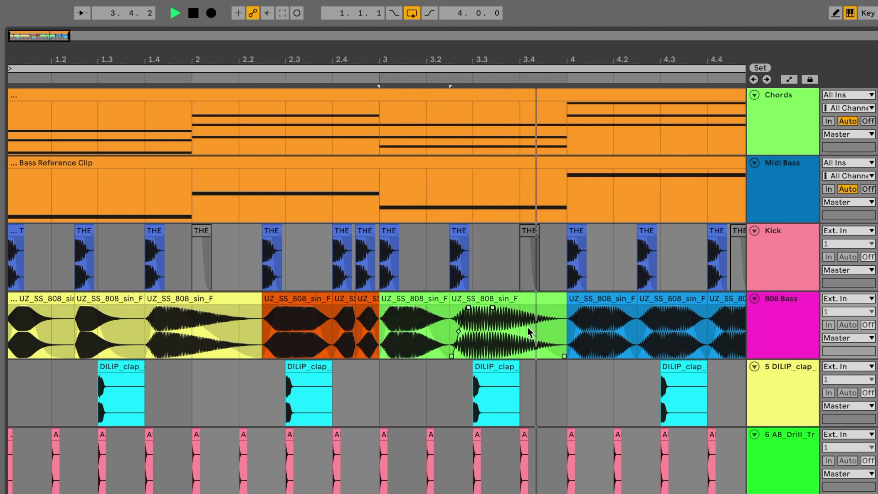
# Reshape the fade-outs of the second green 808 clip and the second blue 808 clip so both decay sooner
pyautogui.moveTo(528, 329); pyautogui.dragTo(513, 337)
pyautogui.hscroll(5, 624, 314)
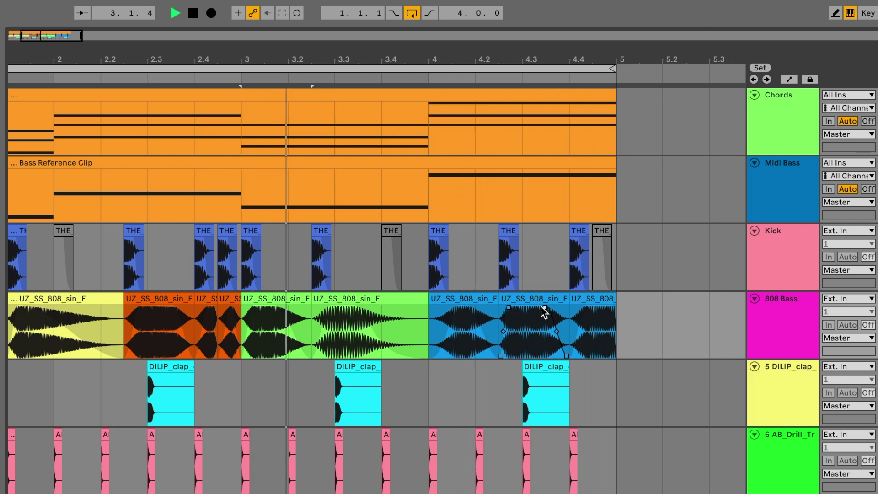
pyautogui.moveTo(549, 330); pyautogui.dragTo(541, 333)
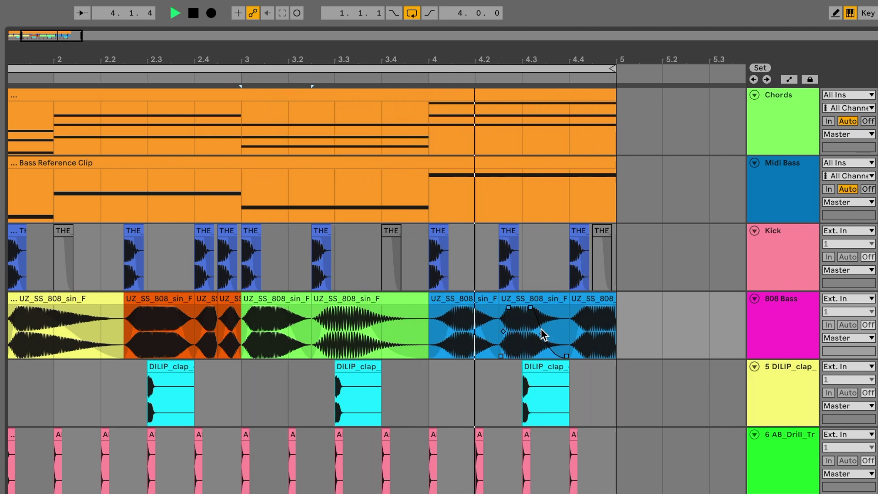
pyautogui.press('space')
# Try shortening the last blue 808 clip to end at 4.4.2
pyautogui.click(589, 298)
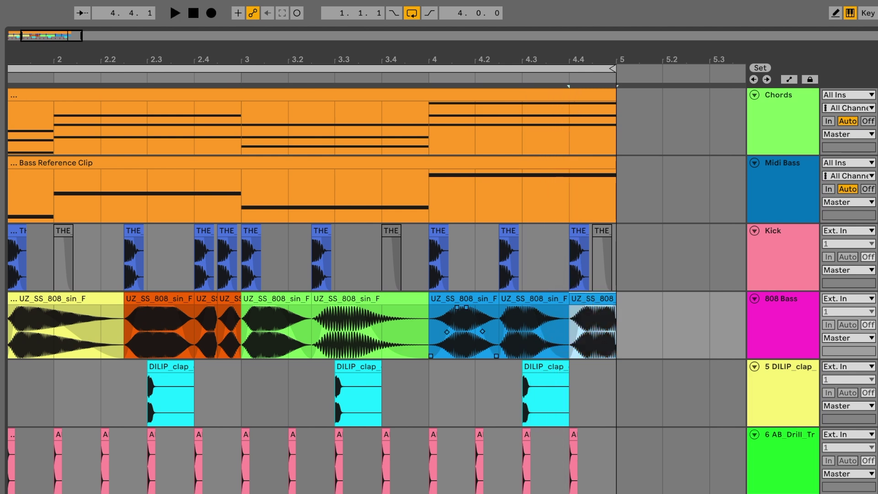
pyautogui.moveTo(593, 320); pyautogui.dragTo(616, 320)
pyautogui.press('Delete')
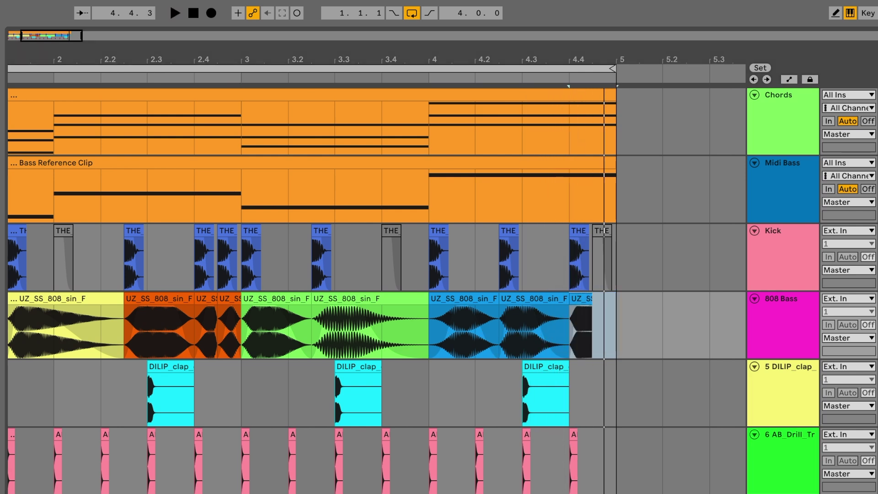
pyautogui.click(605, 320)
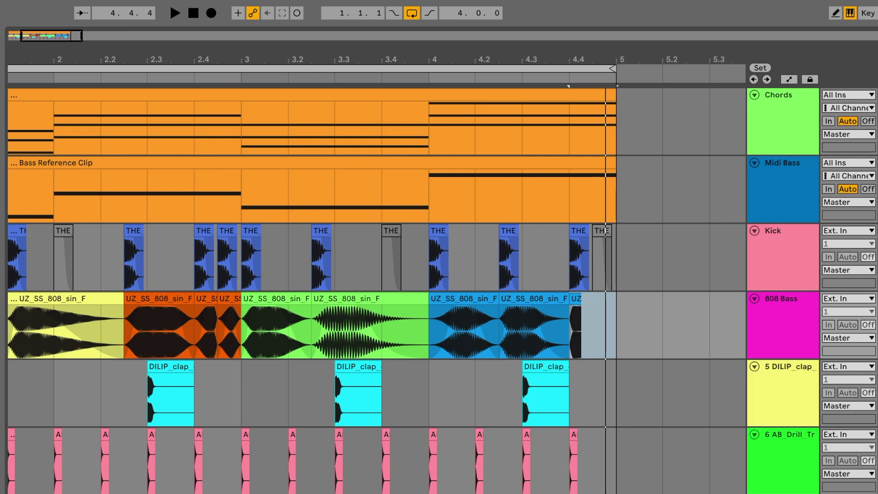
pyautogui.press('Left')
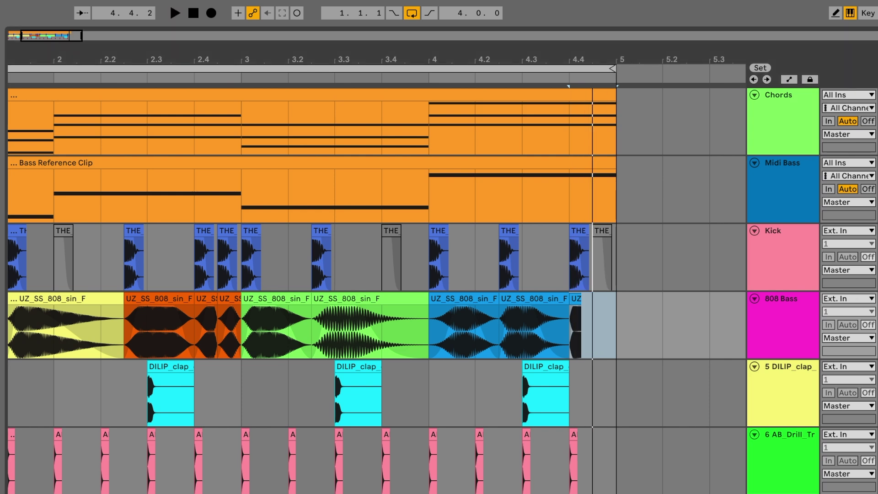
pyautogui.press('Left')
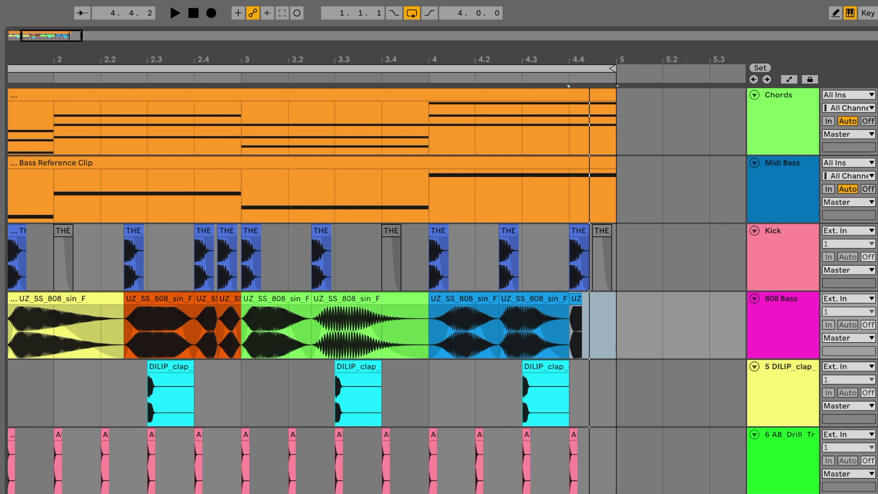
# Play the loop and adjust the fade-outs of the second yellow 808 clip and the first orange 808 clip for a softer decay
pyautogui.press('space')
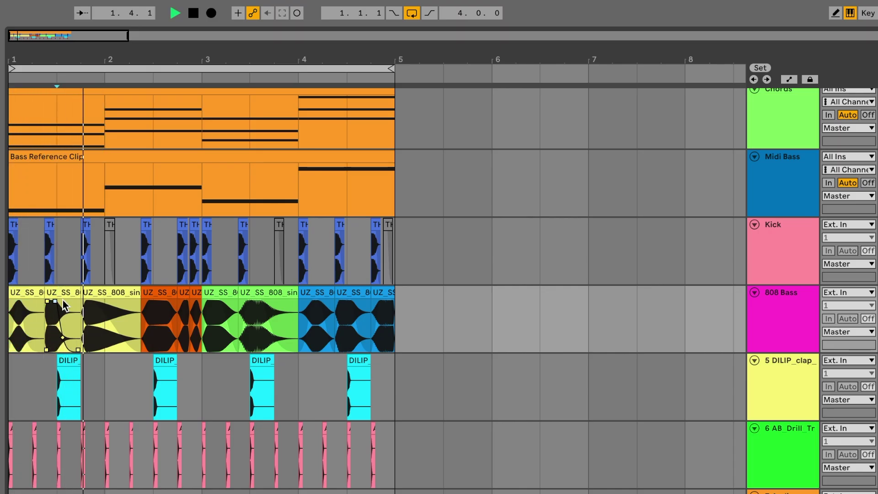
pyautogui.moveTo(60, 301); pyautogui.dragTo(54, 306)
pyautogui.click(19, 315)
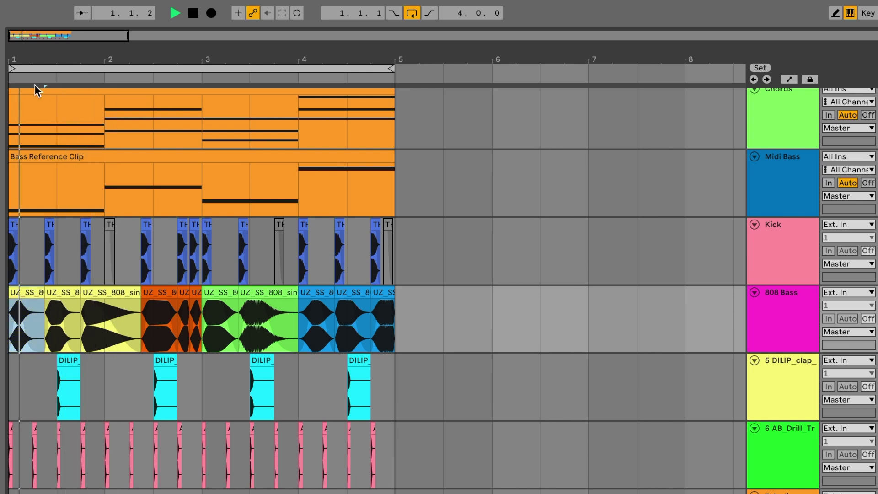
pyautogui.scroll(5, 26, 86)
pyautogui.click(123, 304)
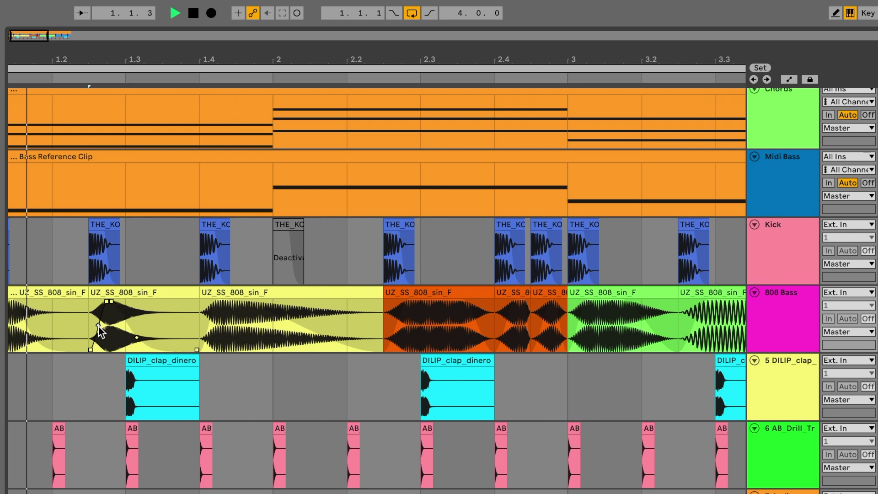
pyautogui.moveTo(137, 338); pyautogui.dragTo(129, 338)
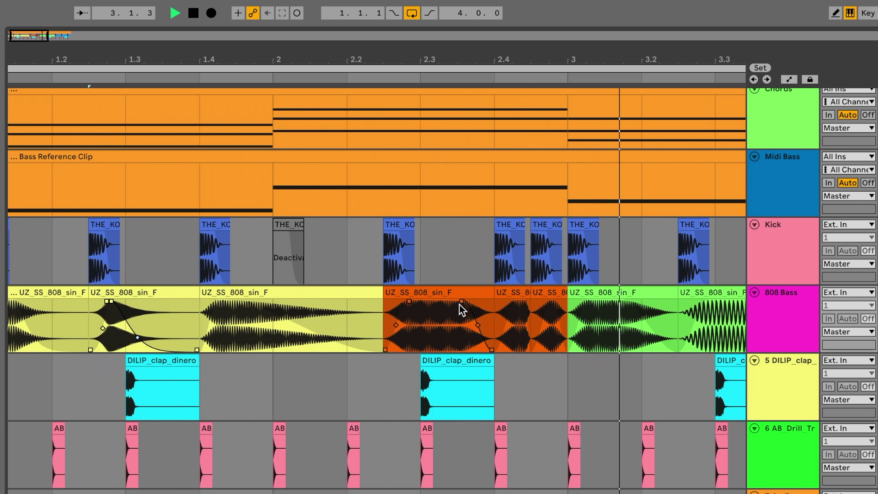
pyautogui.moveTo(461, 302); pyautogui.dragTo(446, 302)
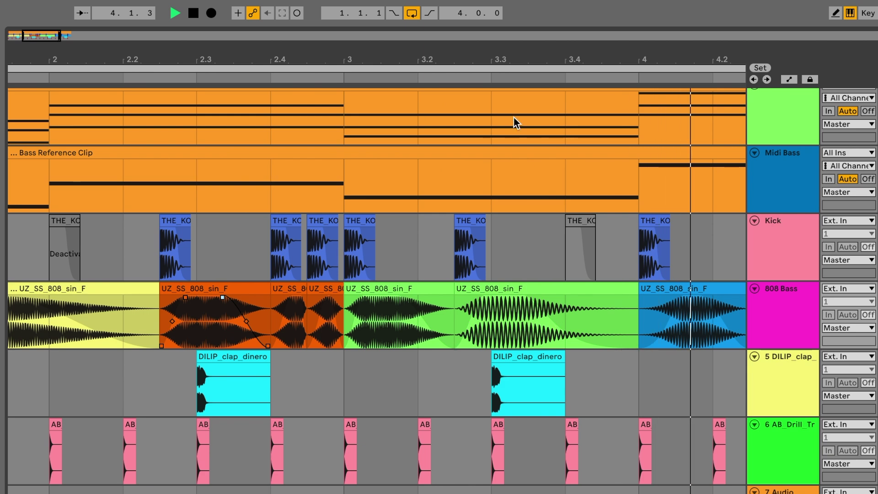
pyautogui.moveTo(509, 58); pyautogui.dragTo(196, 57)
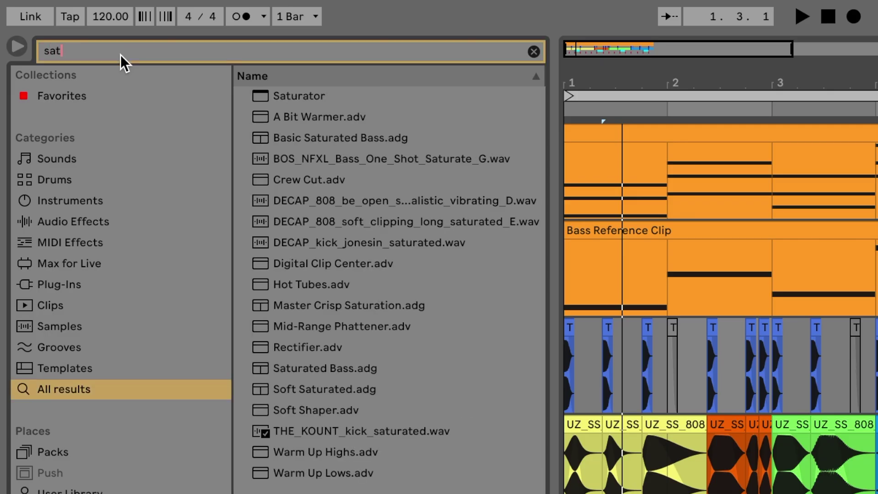
# Add Saturator and EQ Eight to the 808 Bass track and set the Saturator's drive to 10 dB
pyautogui.click(255, 93)
pyautogui.click(197, 50)
pyautogui.doubleClick(196, 51)
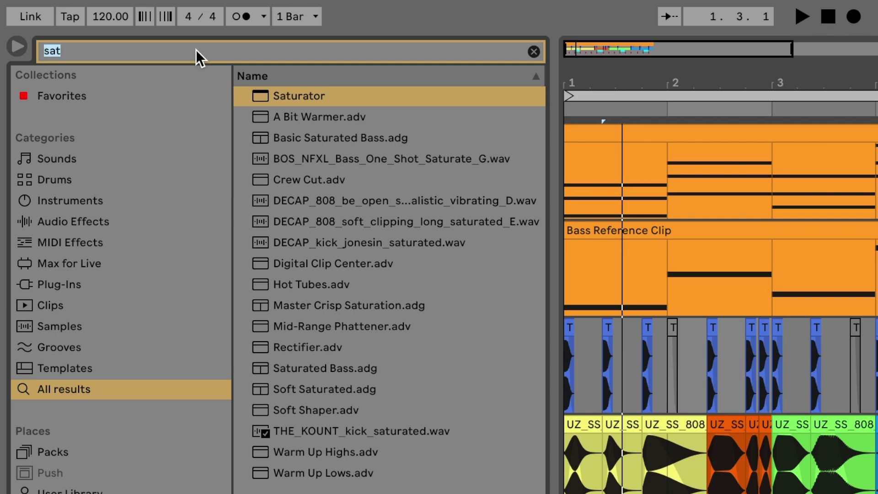
pyautogui.write('eq')
pyautogui.doubleClick(327, 117)
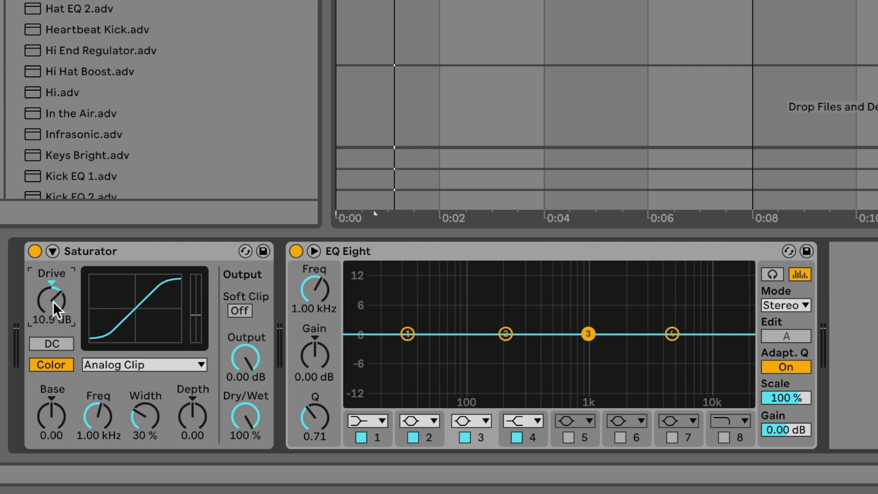
# Change EQ Eight's band 1 to a low-cut filter and set its frequency to about 42.6 Hz
pyautogui.click(380, 422)
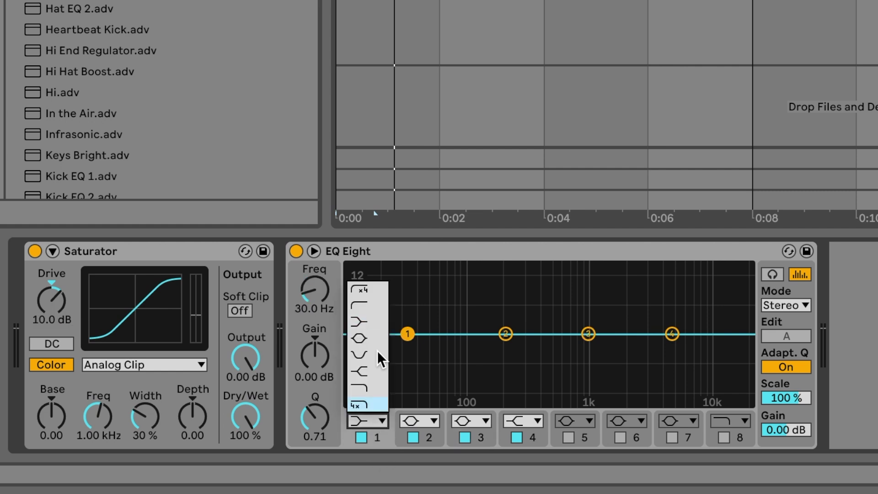
pyautogui.click(370, 306)
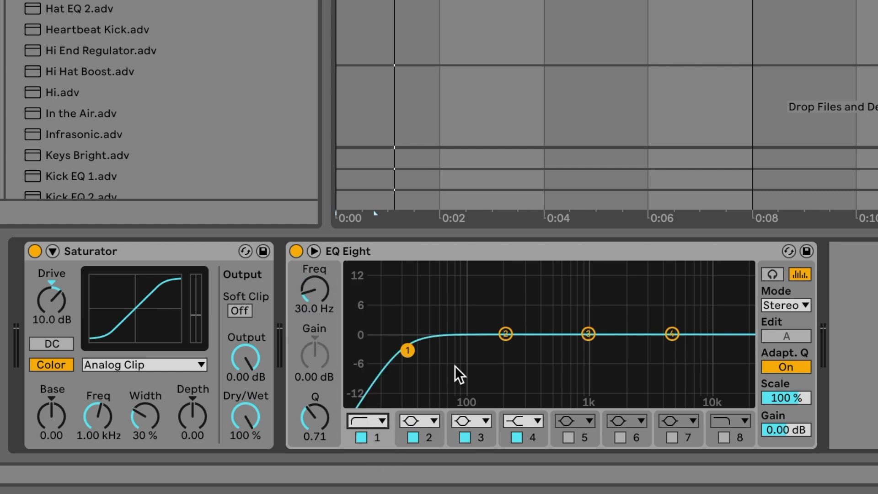
pyautogui.moveTo(409, 352); pyautogui.dragTo(418, 351)
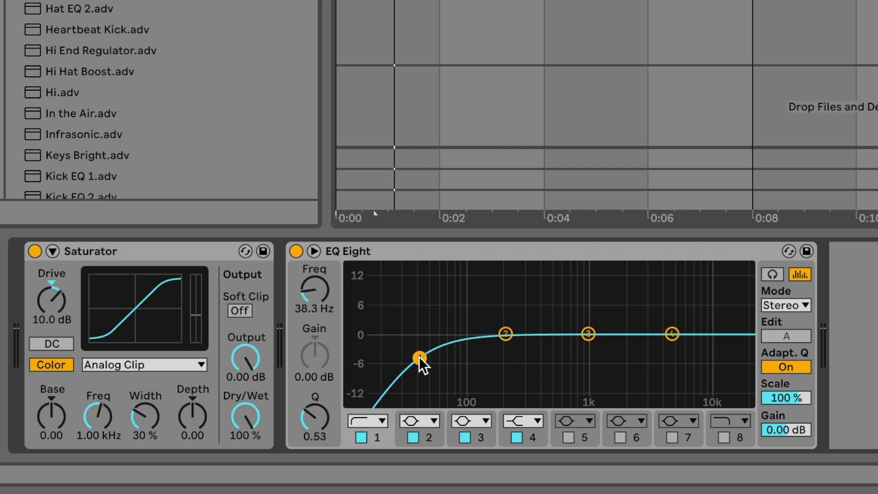
pyautogui.moveTo(419, 356); pyautogui.dragTo(425, 351)
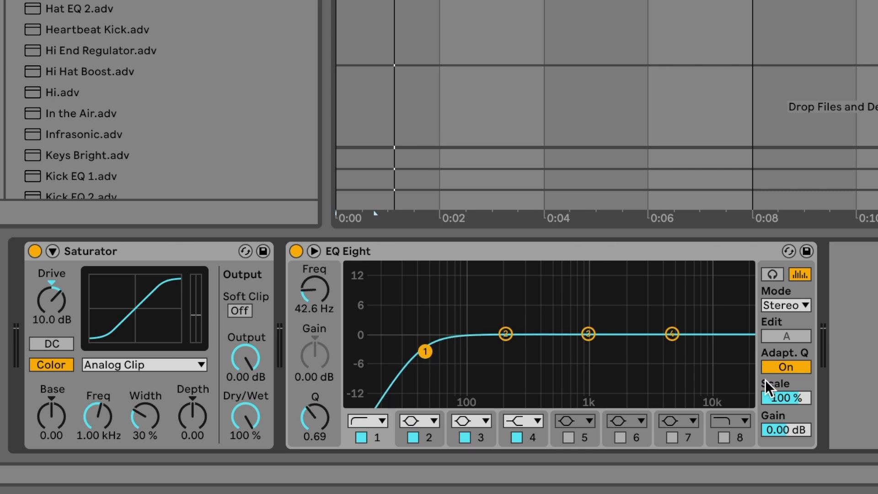
# Enable EQ Eight's band 8 as a high cut at about 150 Hz and raise band 1's low cut to about 68 Hz
pyautogui.click(732, 433)
pyautogui.click(732, 418)
pyautogui.click(725, 435)
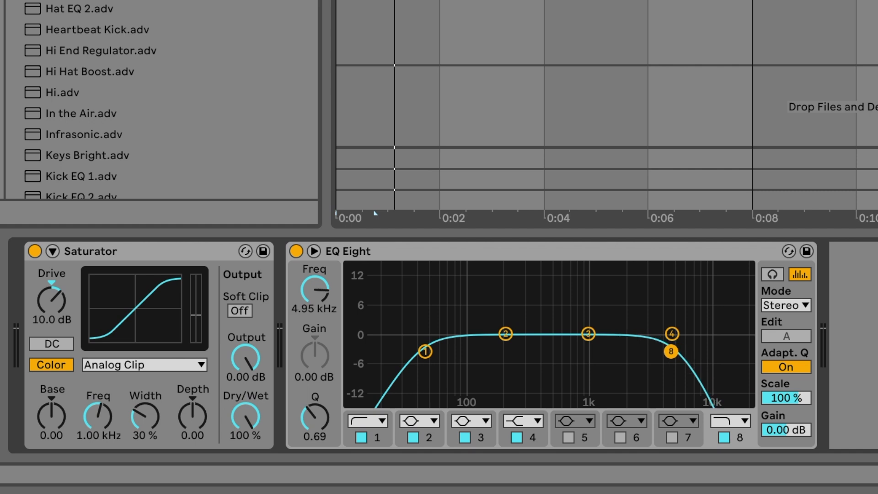
pyautogui.moveTo(671, 351); pyautogui.dragTo(530, 359)
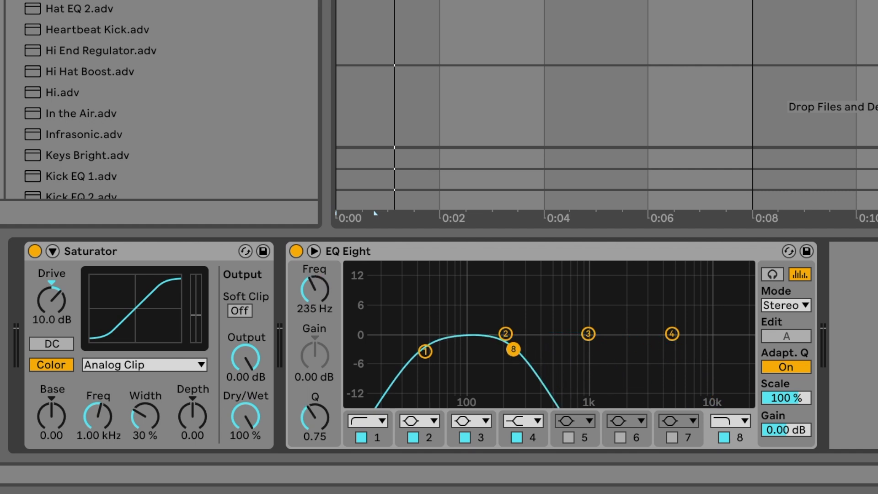
pyautogui.moveTo(512, 349); pyautogui.dragTo(500, 350)
pyautogui.moveTo(429, 350); pyautogui.dragTo(456, 347)
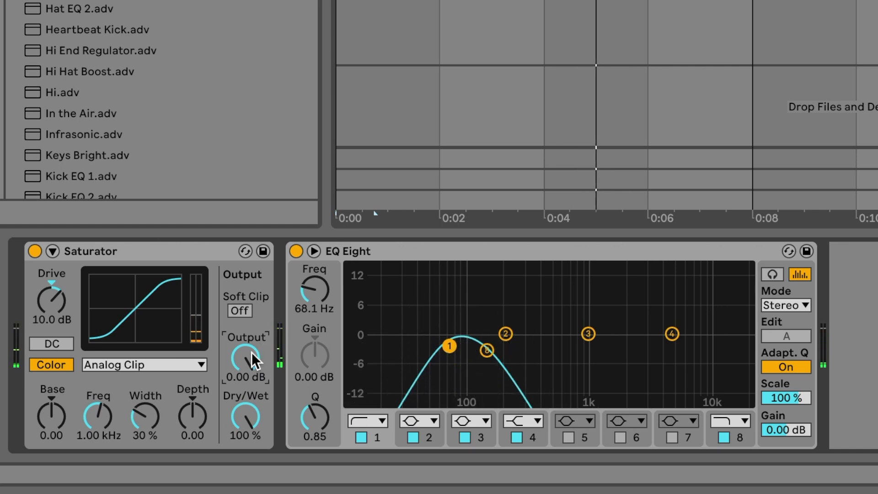
# Set the Saturator's output to -5 dB, play the loop and set the Kick track's volume to -2 dB
pyautogui.scroll(-1, 251, 352)
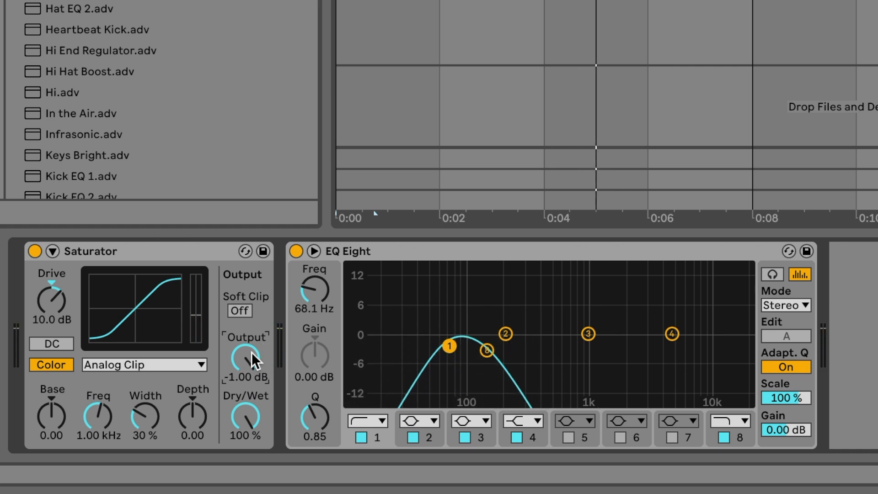
pyautogui.scroll(-4, 259, 359)
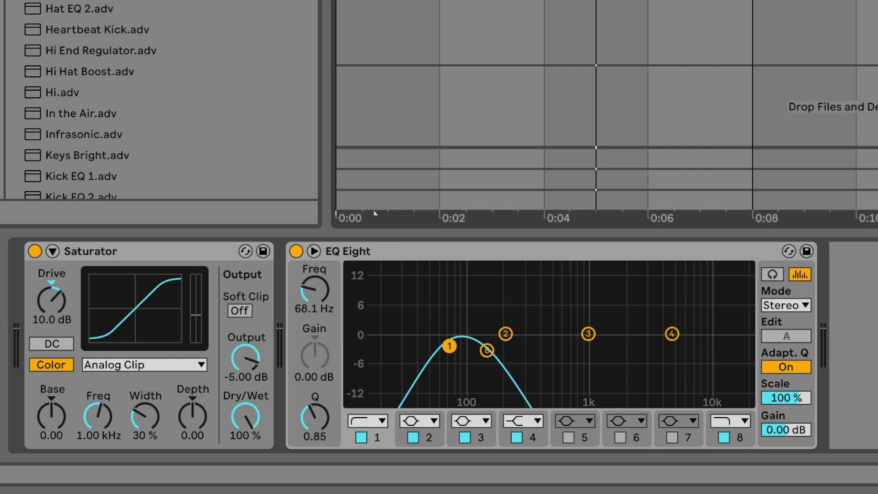
pyautogui.press('space')
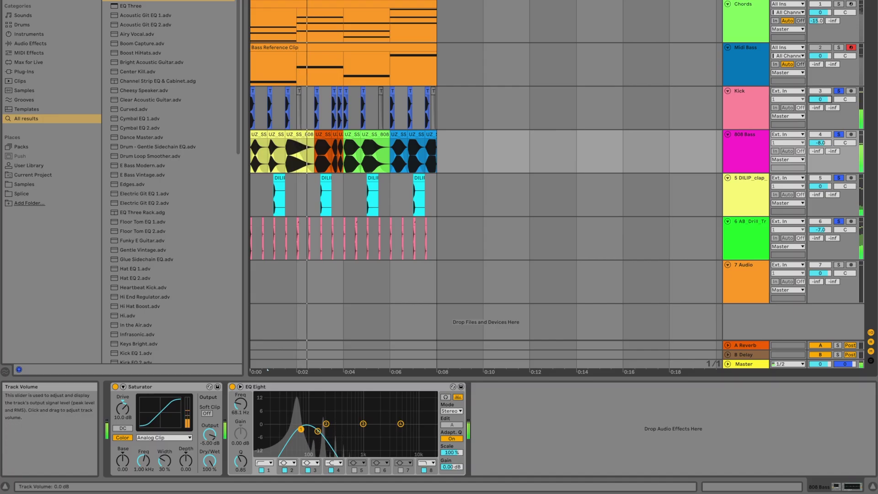
pyautogui.scroll(-2, 822, 102)
pyautogui.click(799, 94)
# Widen the 808 Bass track's EQ range by moving band 1's low cut below 40 Hz and band 8's high cut to 174 Hz
pyautogui.click(756, 167)
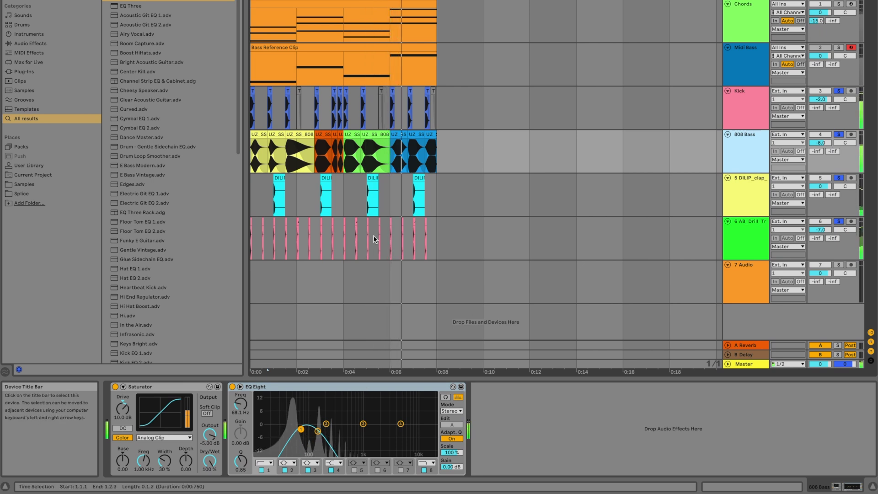
pyautogui.click(382, 132)
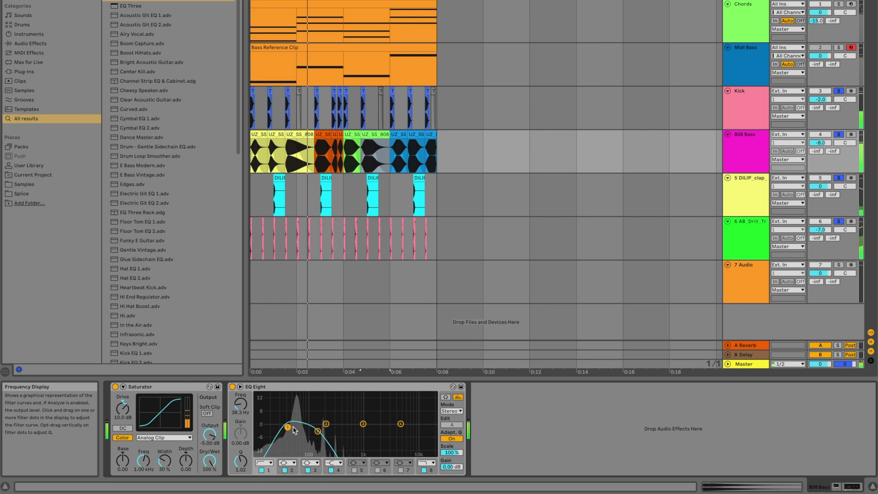
pyautogui.click(318, 431)
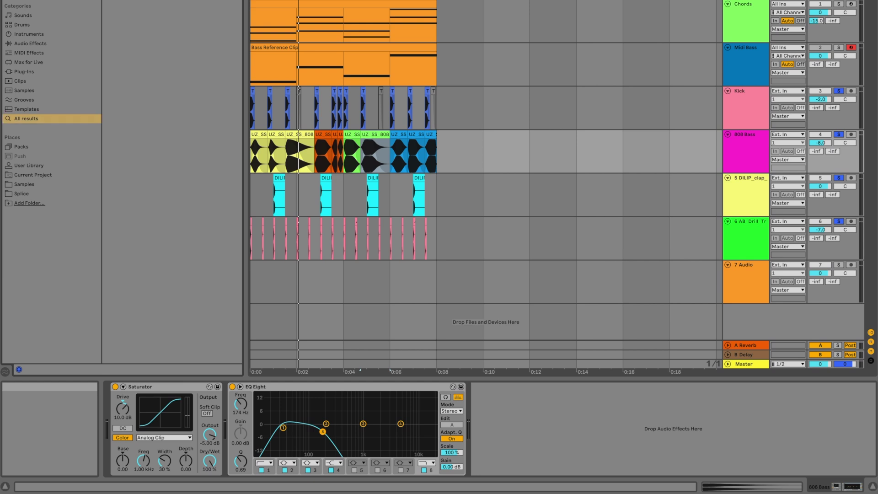
# Add Erosion after EQ Eight on the 808 Bass track, switch it to Noise mode and adjust it to about 18 kHz with an amount around 107
pyautogui.moveTo(138, 6); pyautogui.dragTo(481, 423)
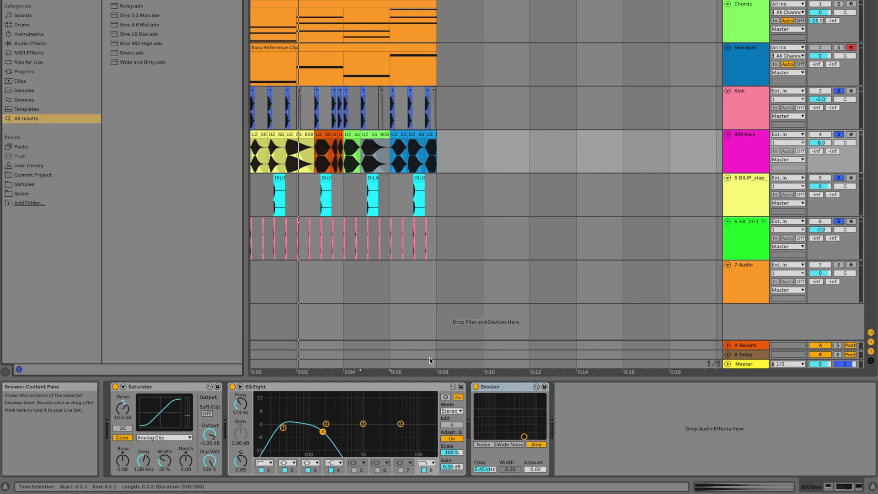
pyautogui.click(484, 446)
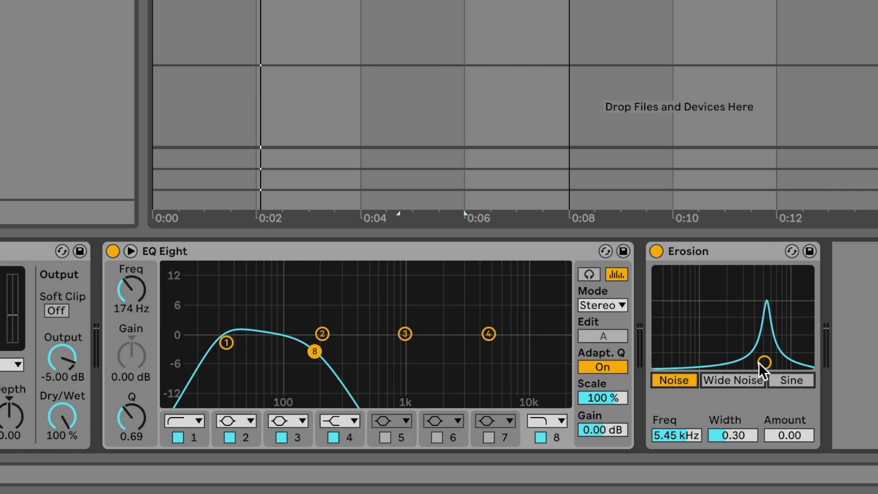
pyautogui.moveTo(760, 362); pyautogui.dragTo(808, 333)
pyautogui.press('space')
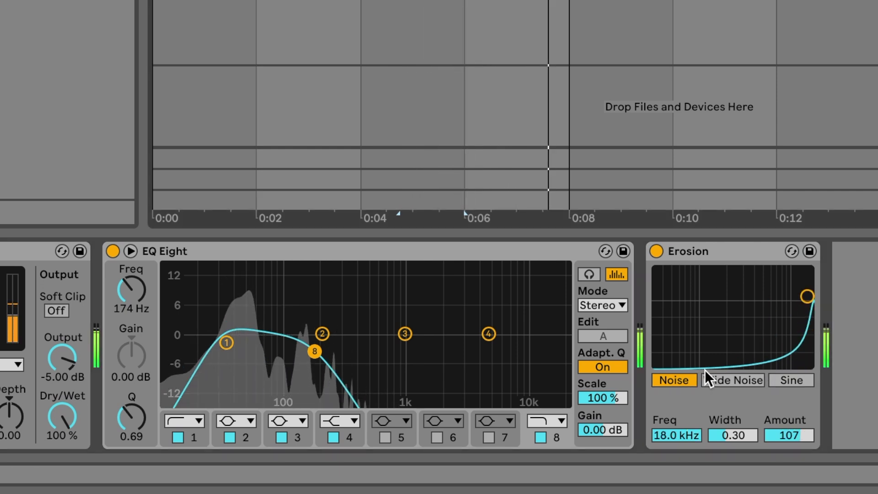
pyautogui.moveTo(810, 296)
pyautogui.mouseDown()
pyautogui.moveTo(790, 290)
pyautogui.moveTo(808, 285)
pyautogui.moveTo(807, 299)
pyautogui.mouseUp()
pyautogui.moveTo(739, 439); pyautogui.dragTo(773, 433)
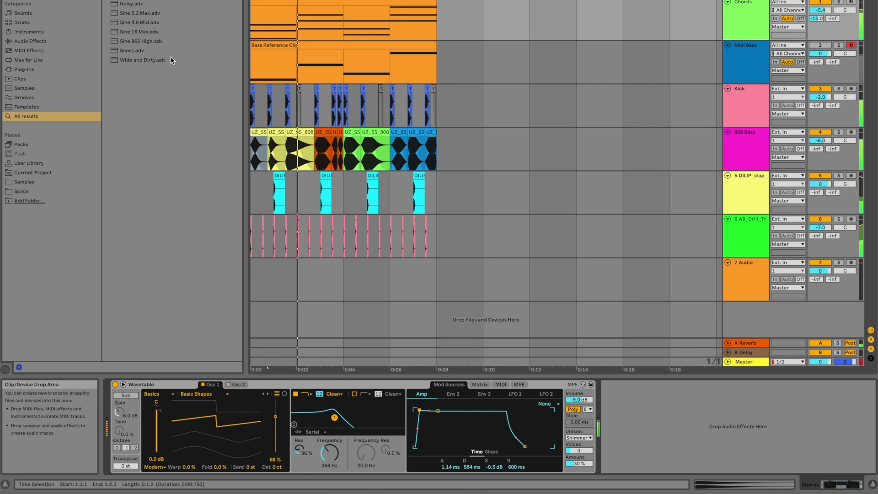
# Add EQ Eight to the Chords track with band 1 as a low cut at about 202 Hz and set the track volume to 0 dB
pyautogui.press('Down')
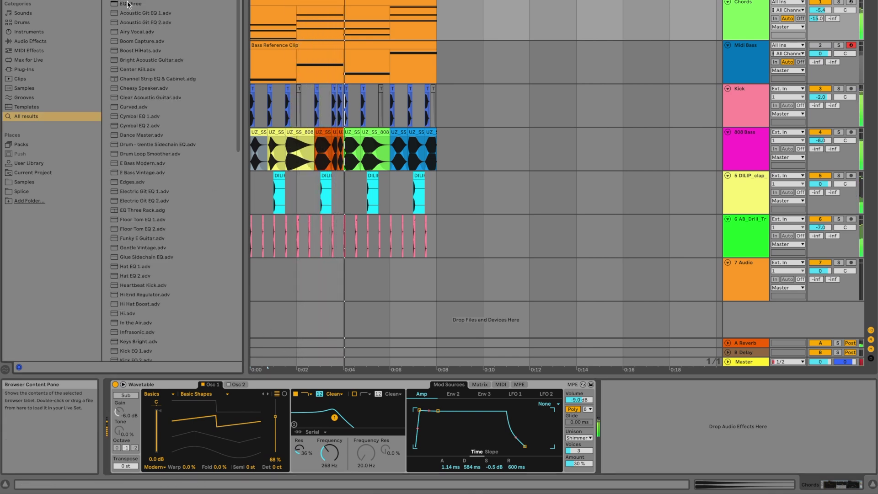
pyautogui.press('Return')
pyautogui.click(633, 461)
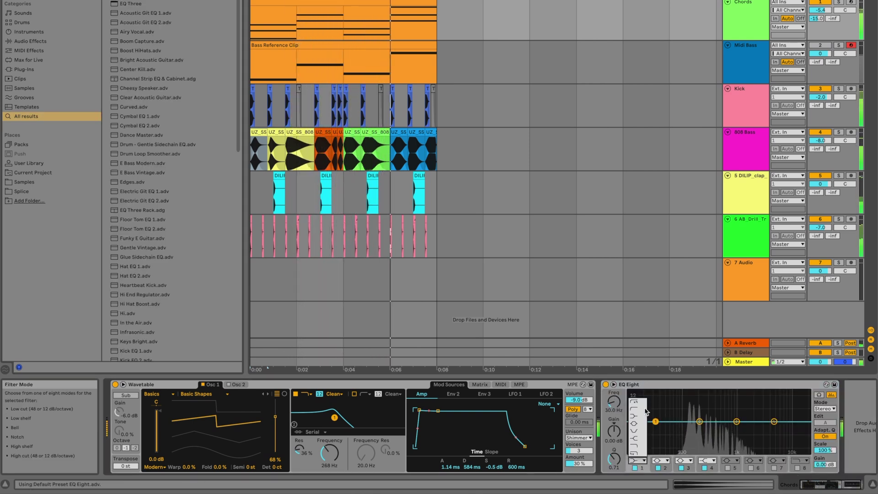
pyautogui.click(638, 403)
pyautogui.moveTo(656, 429); pyautogui.dragTo(700, 429)
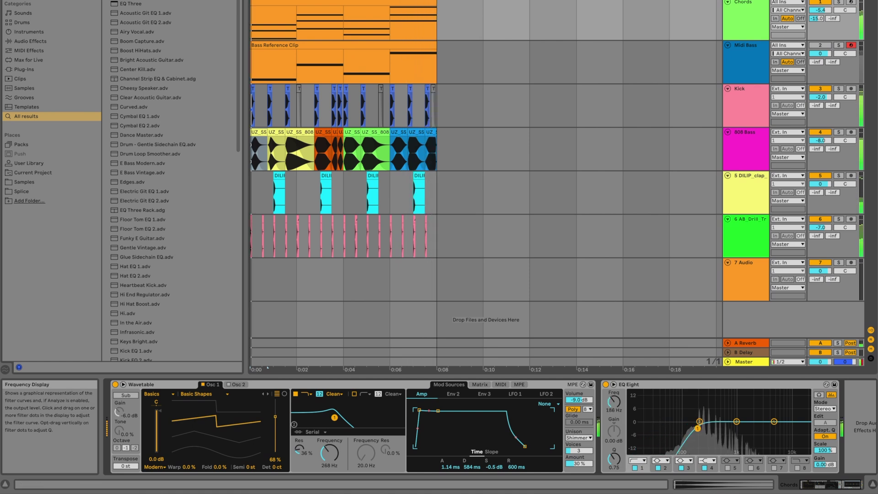
pyautogui.moveTo(817, 15); pyautogui.dragTo(817, 7)
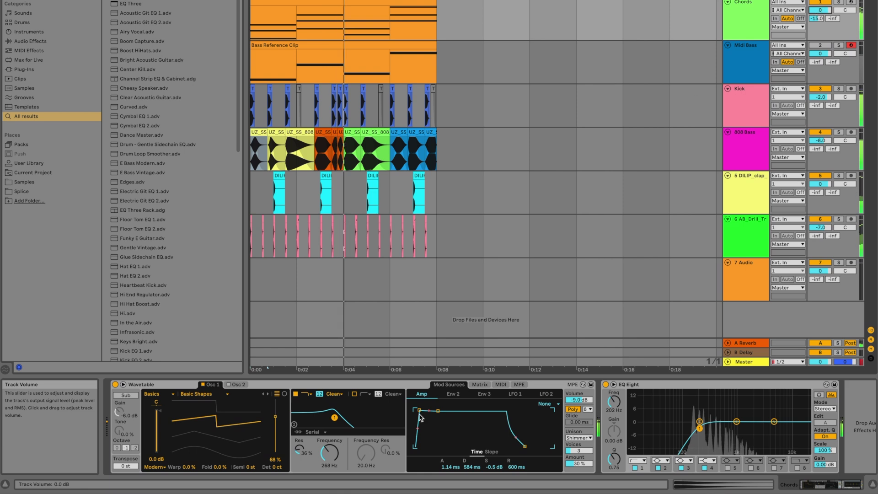
# Set the Chords Wavetable filter to about 538 Hz with 10% resonance, and its amp envelope to 0 ms attack, 1.89 s decay and -inf sustain
pyautogui.moveTo(335, 417); pyautogui.dragTo(346, 422)
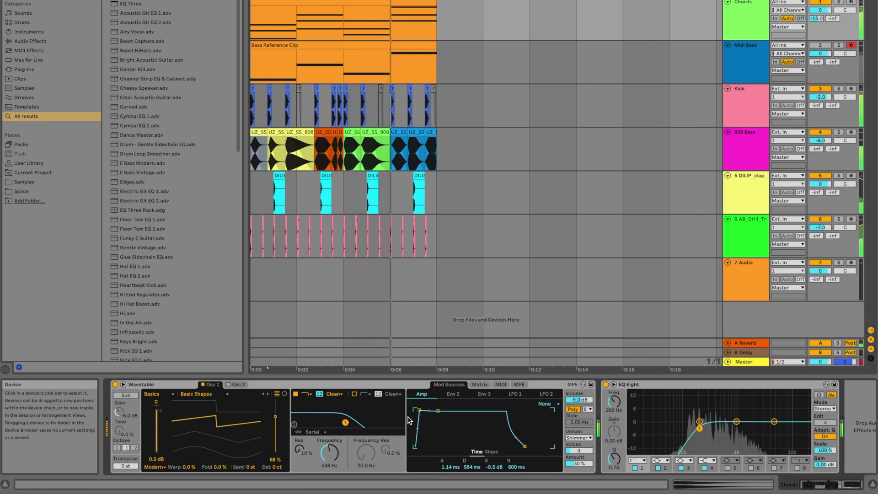
pyautogui.moveTo(431, 411); pyautogui.dragTo(444, 447)
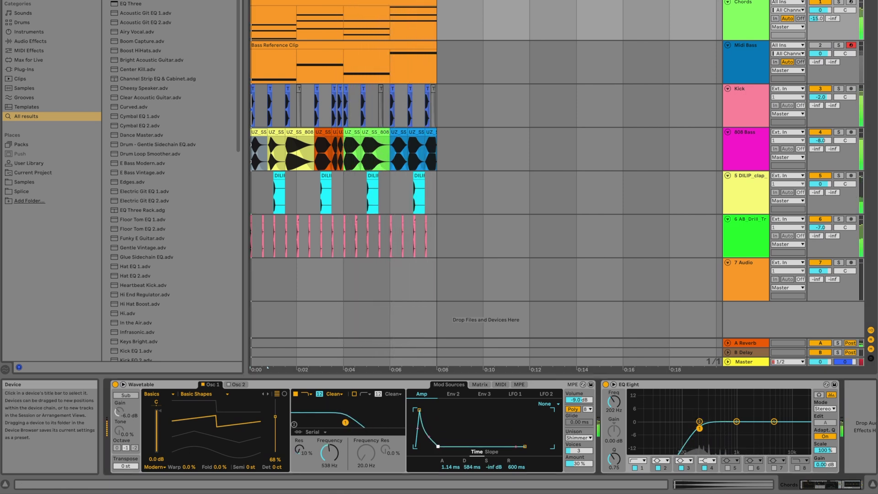
pyautogui.moveTo(420, 410); pyautogui.dragTo(415, 410)
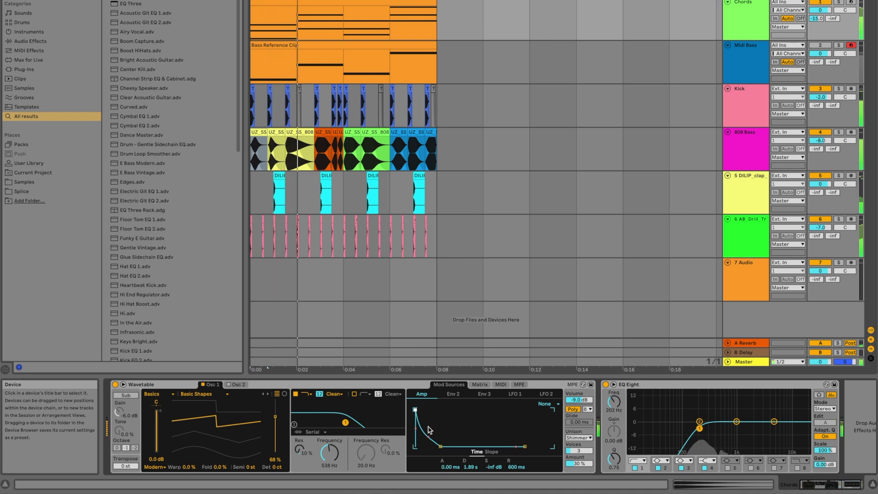